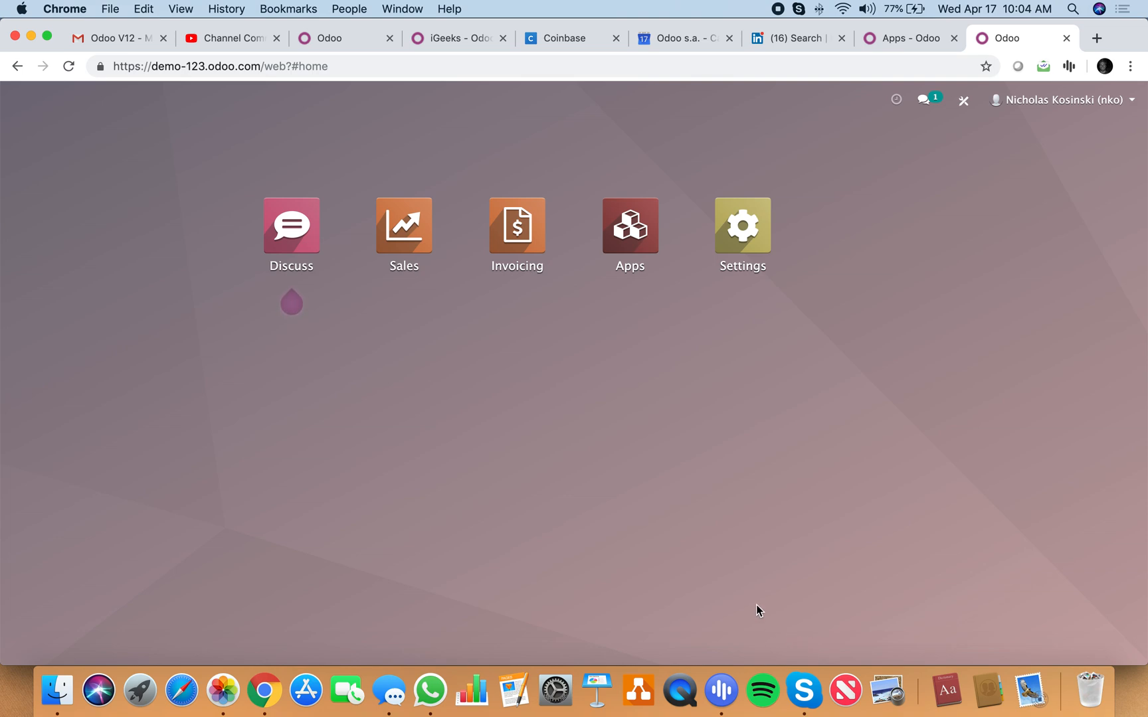
Step: Reload the Odoo database home page in debug mode by adding debug to its web address
click(297, 67)
click(291, 67)
text(debug)
key(Return)
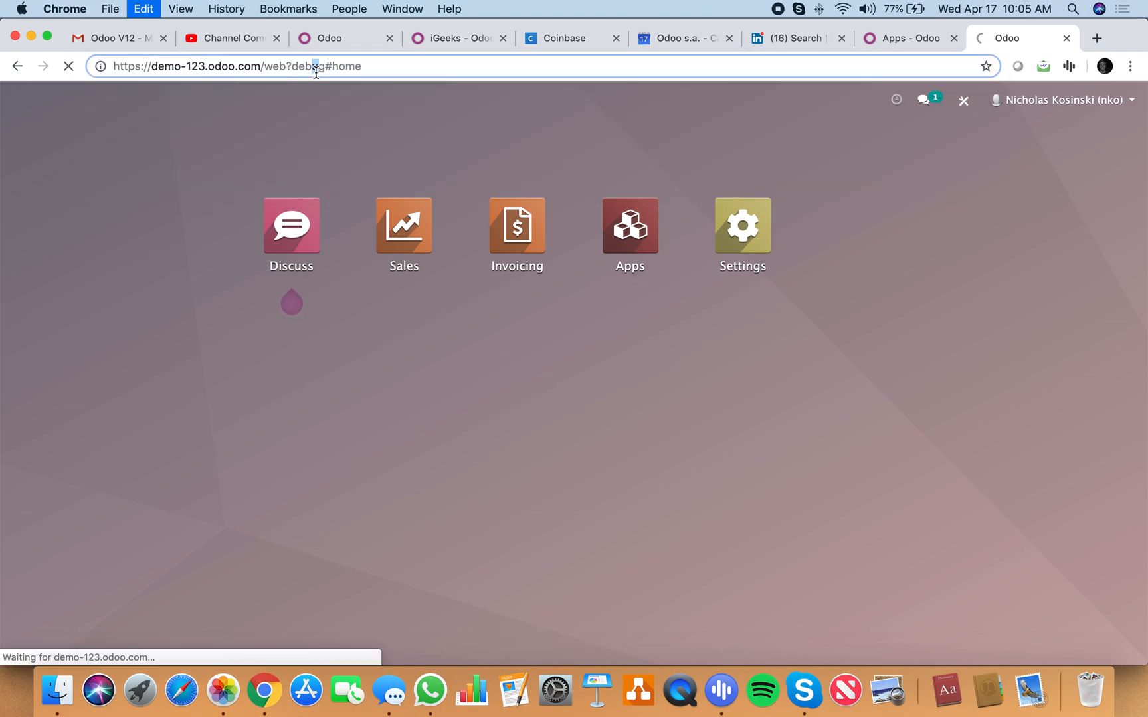
Step: Open the debug-mode address in a new browser window and in a second tab, and return to the first tab
click(202, 63)
key(super+c)
click(143, 8)
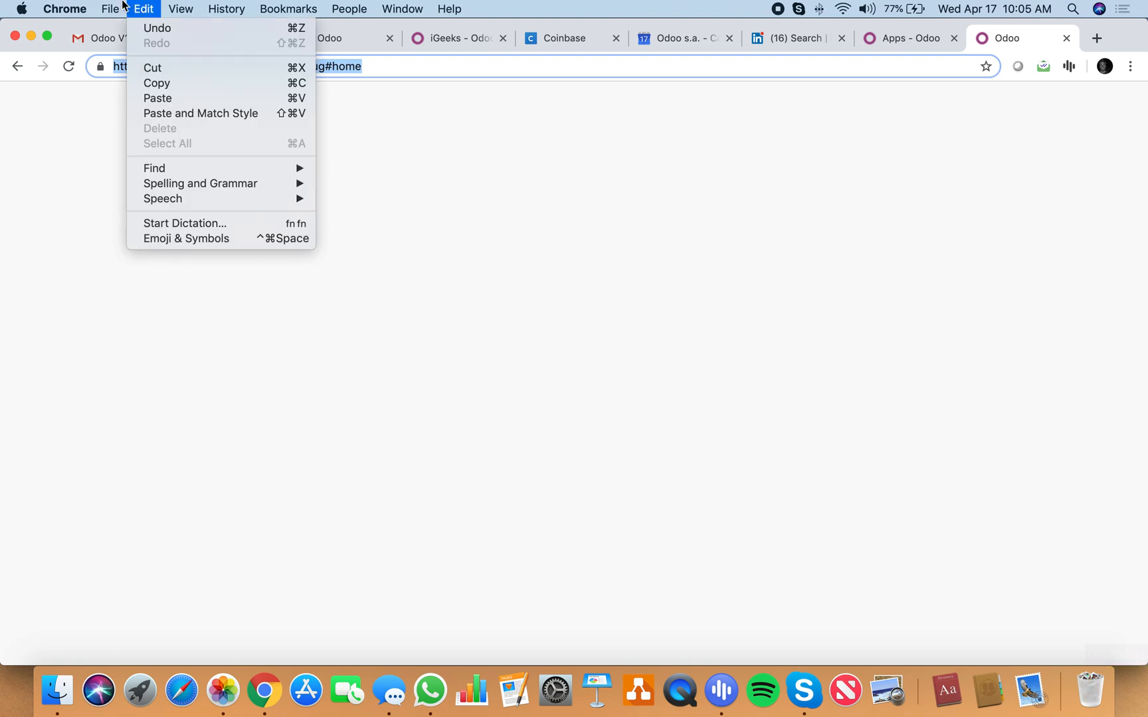
mouse_move(110, 8)
click(135, 47)
key(super+v)
key(Return)
key(super+t)
key(super+v)
key(Return)
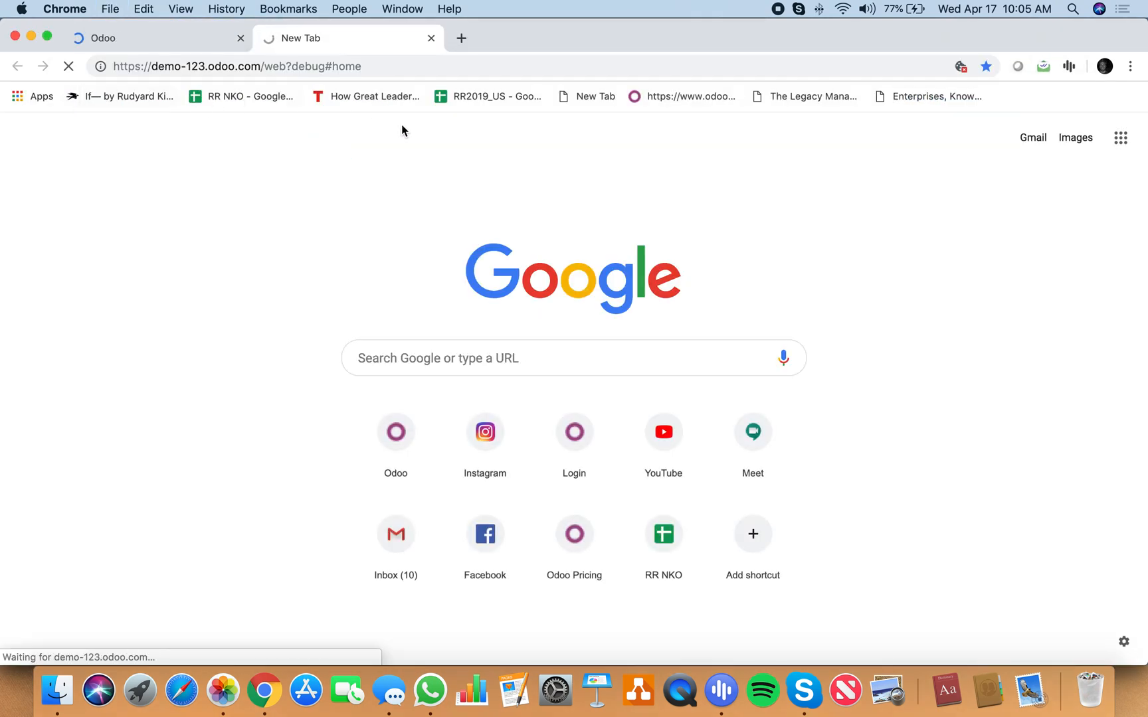
click(178, 39)
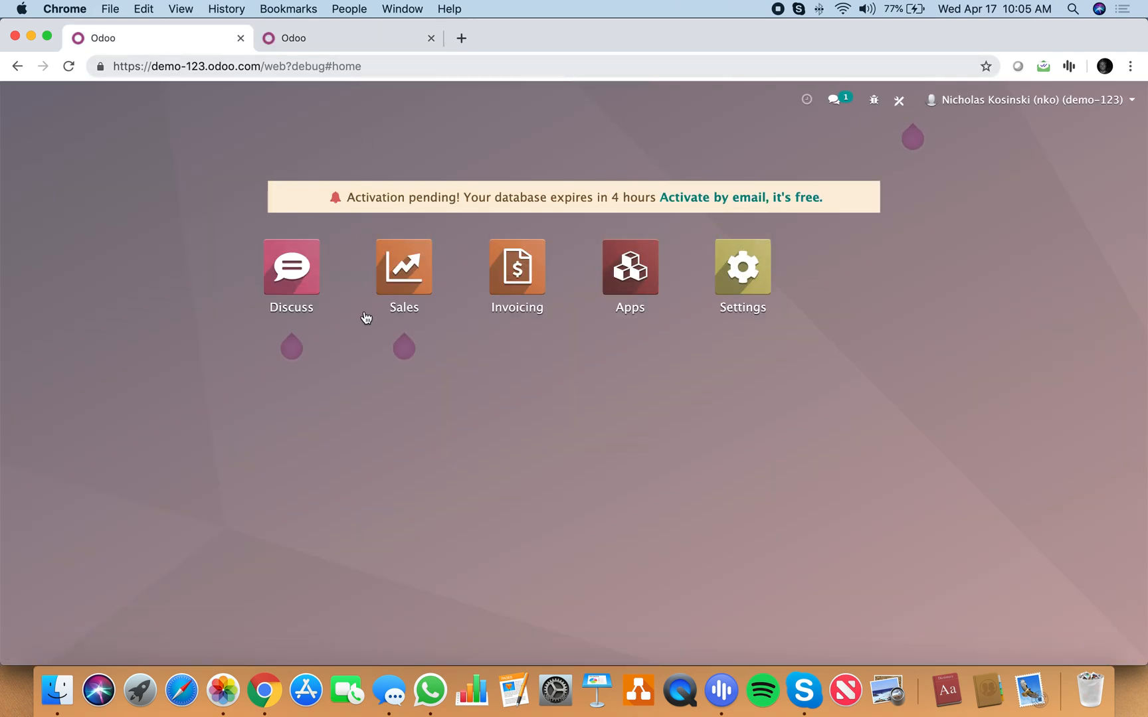
Step: Find the technical Models list, filter it for sale.order, and open the Sale Order model
text(models)
key(Return)
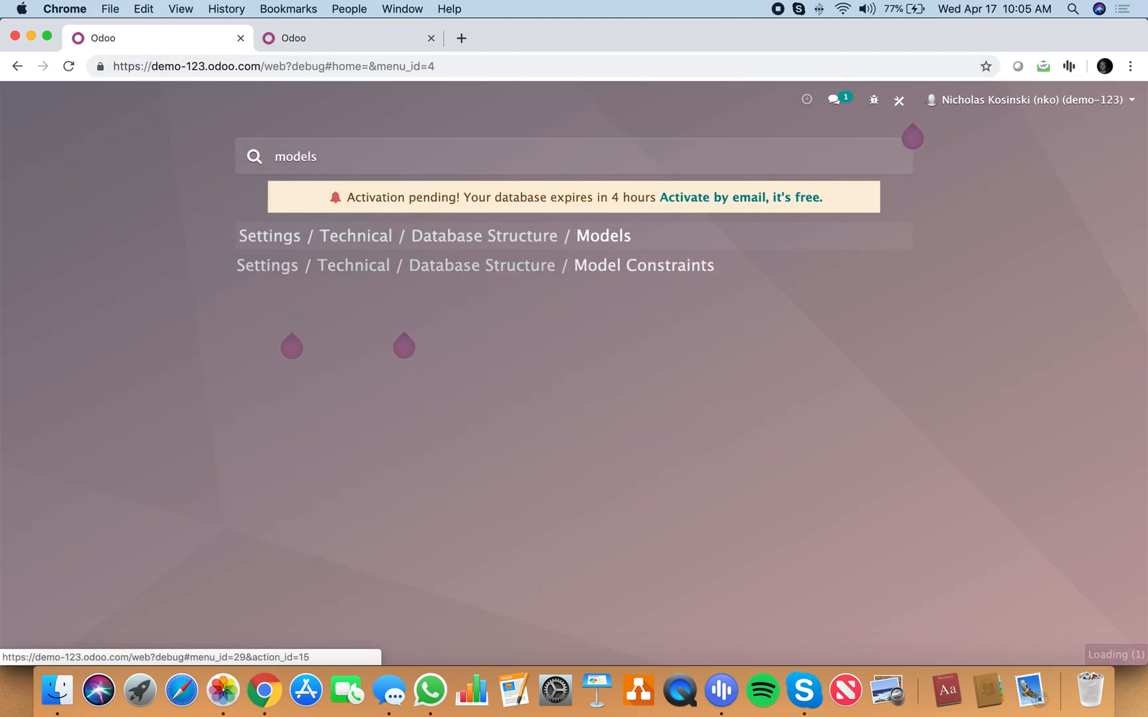
text(sale.order)
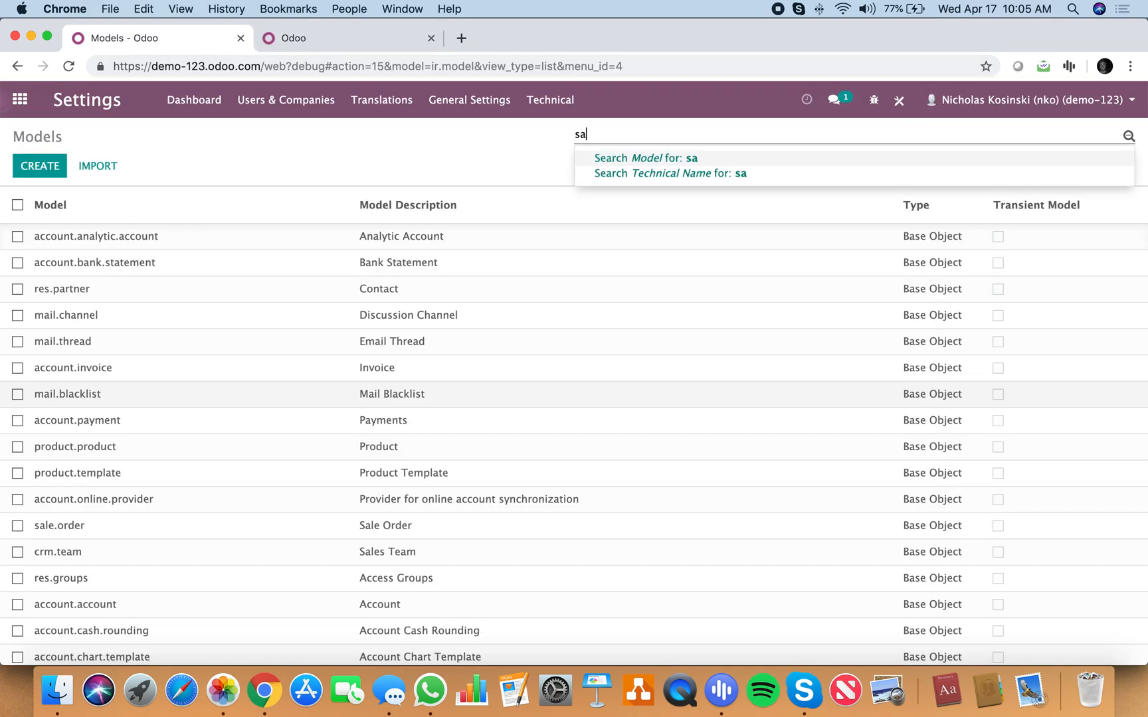
key(Return)
click(101, 238)
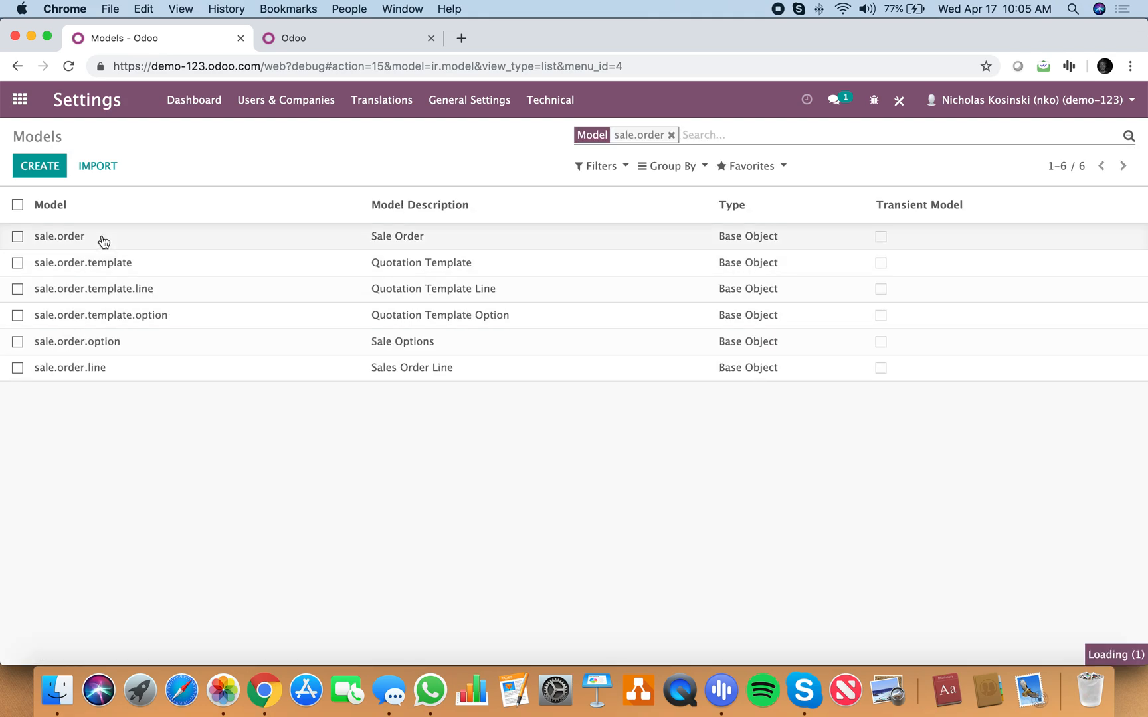
Step: Start editing the Sale Order model and add a field named x_referral_id with the label Referral
click(49, 176)
scroll(318, 569, down, 10)
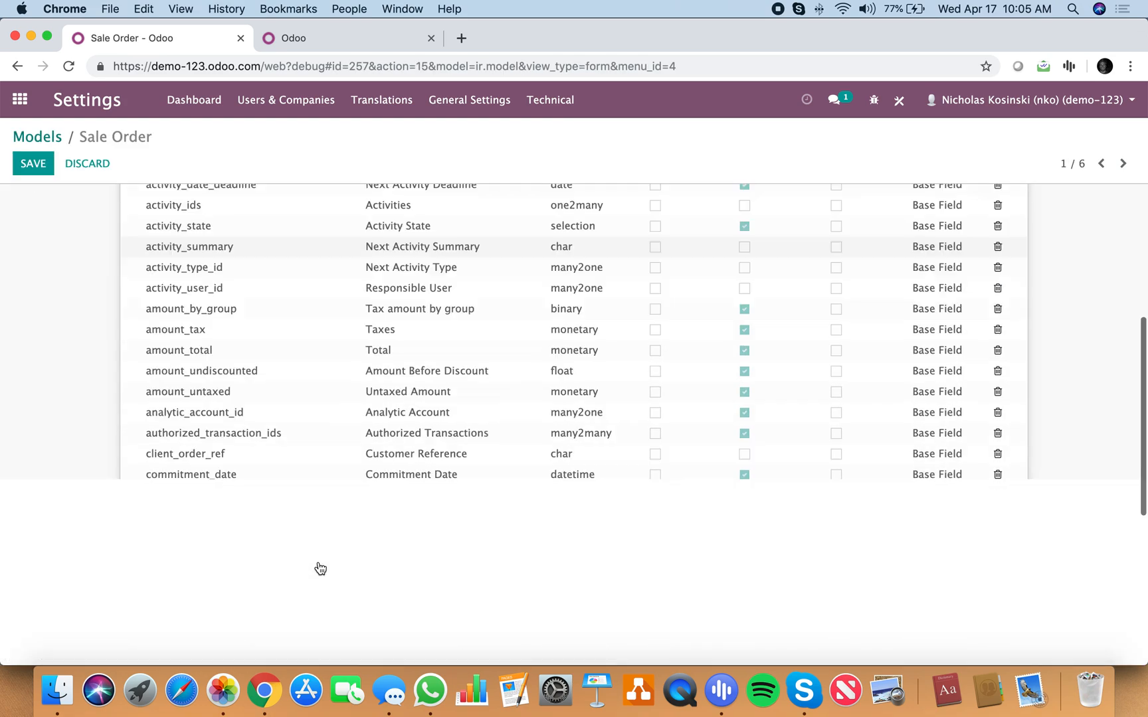
click(185, 577)
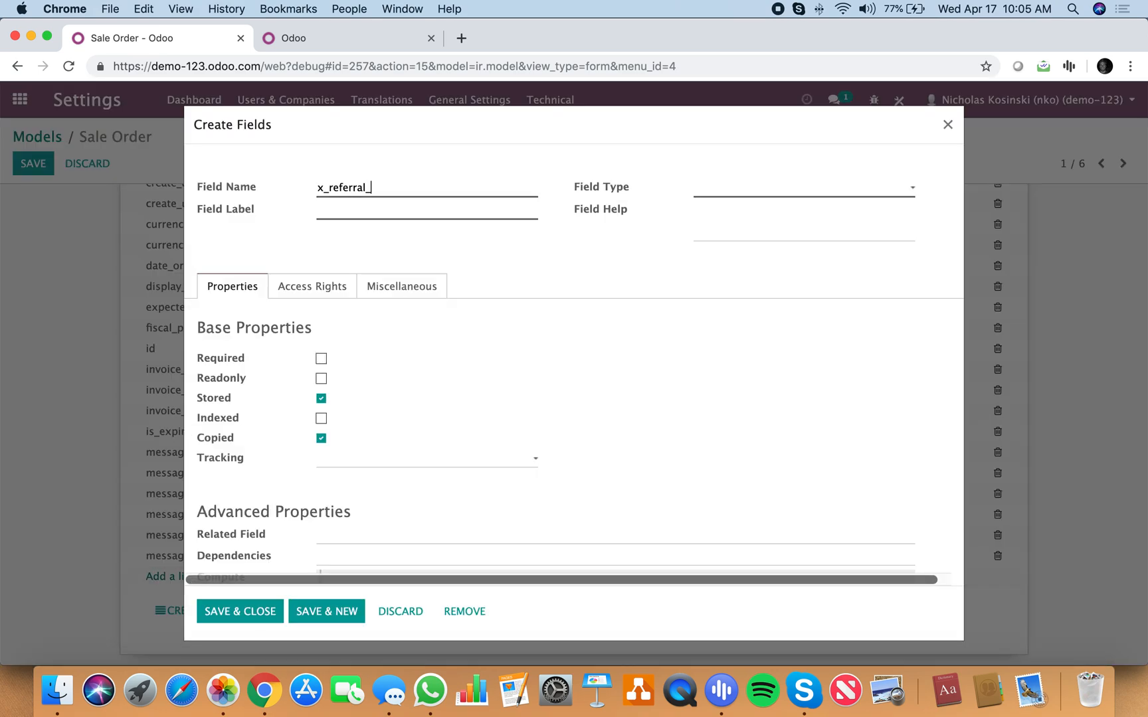
text(Refer)
text(rfal)
key(BackSpace)
key(BackSpace)
key(BackSpace)
text(al)
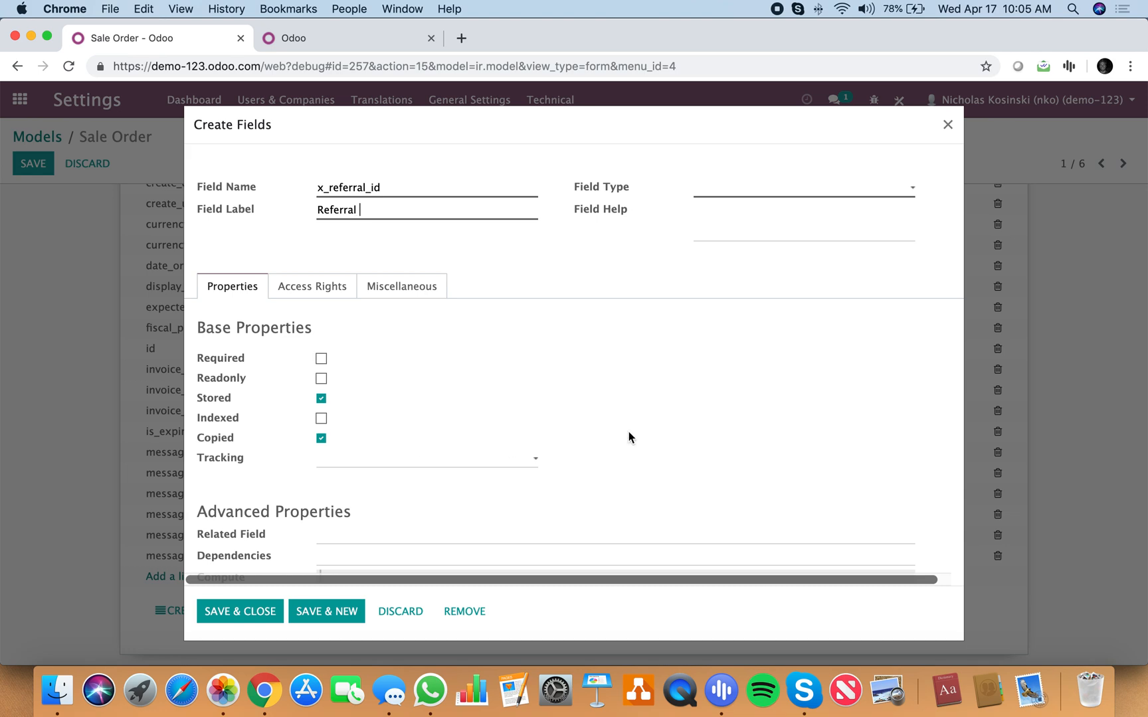
Step: Set the new field's type to many2one with object relation res.partner, and save the field and the Sale Order model
click(760, 199)
key(Down)
key(Down)
key(Down)
key(Down)
key(Down)
key(Down)
key(Down)
key(Down)
key(Down)
key(Return)
text(res.partner)
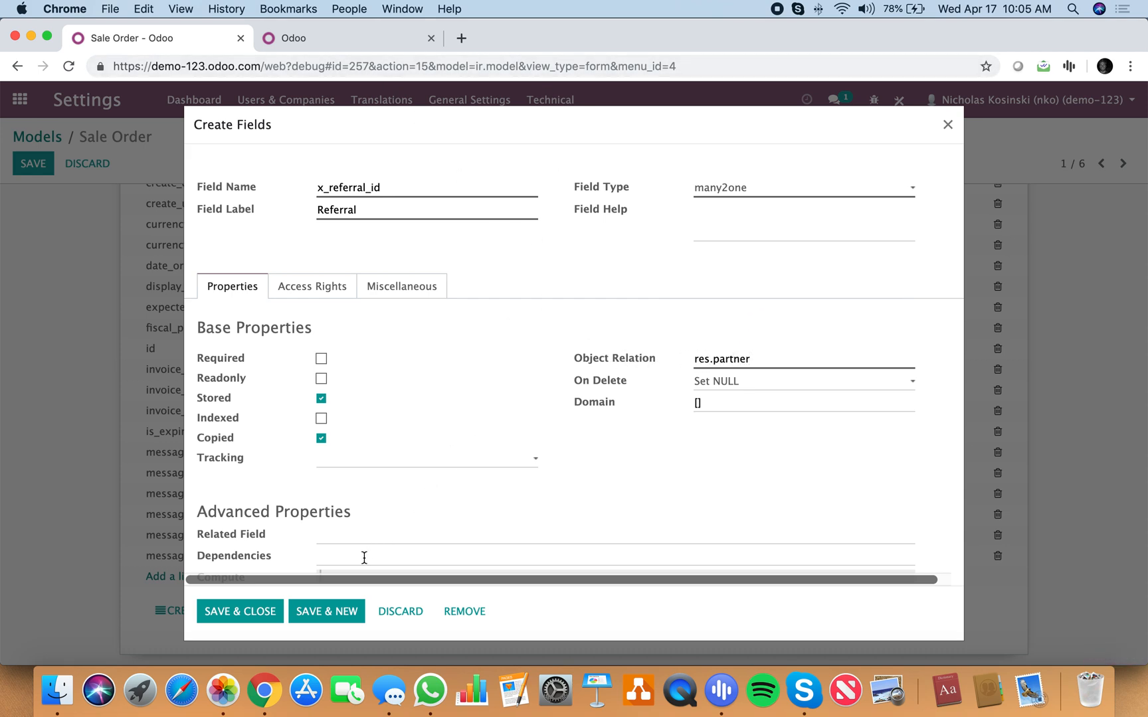
click(248, 616)
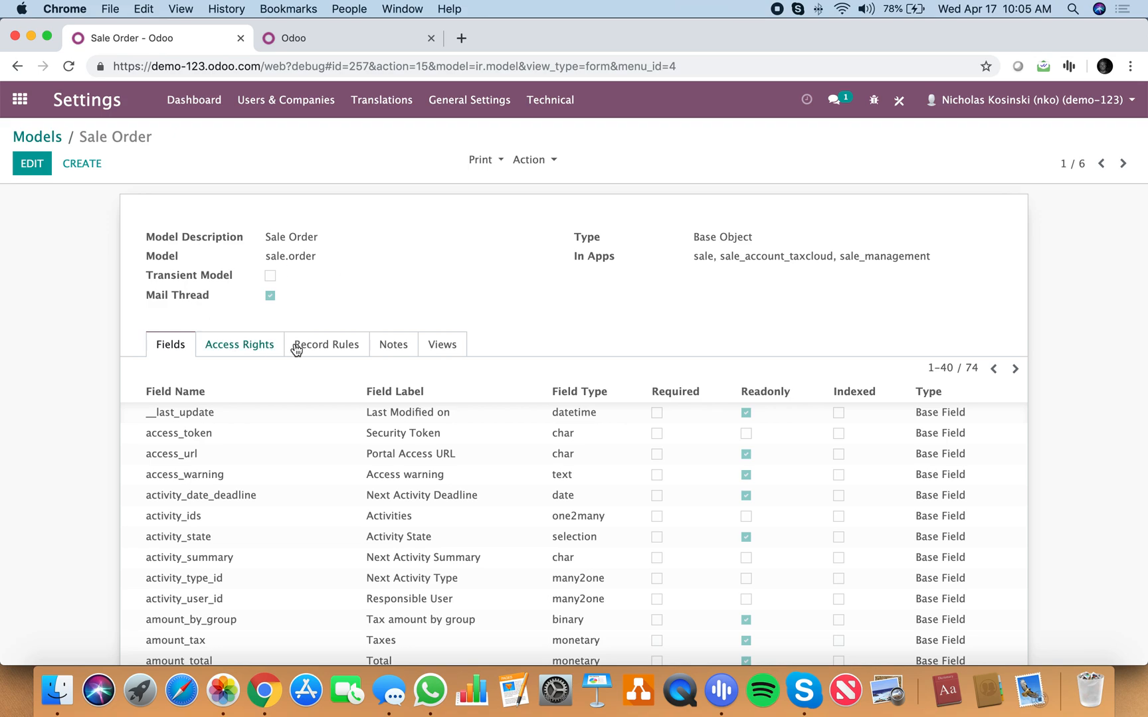
Step: Return to the model list, filter it for invoice instead, and open the account.invoice model
click(35, 145)
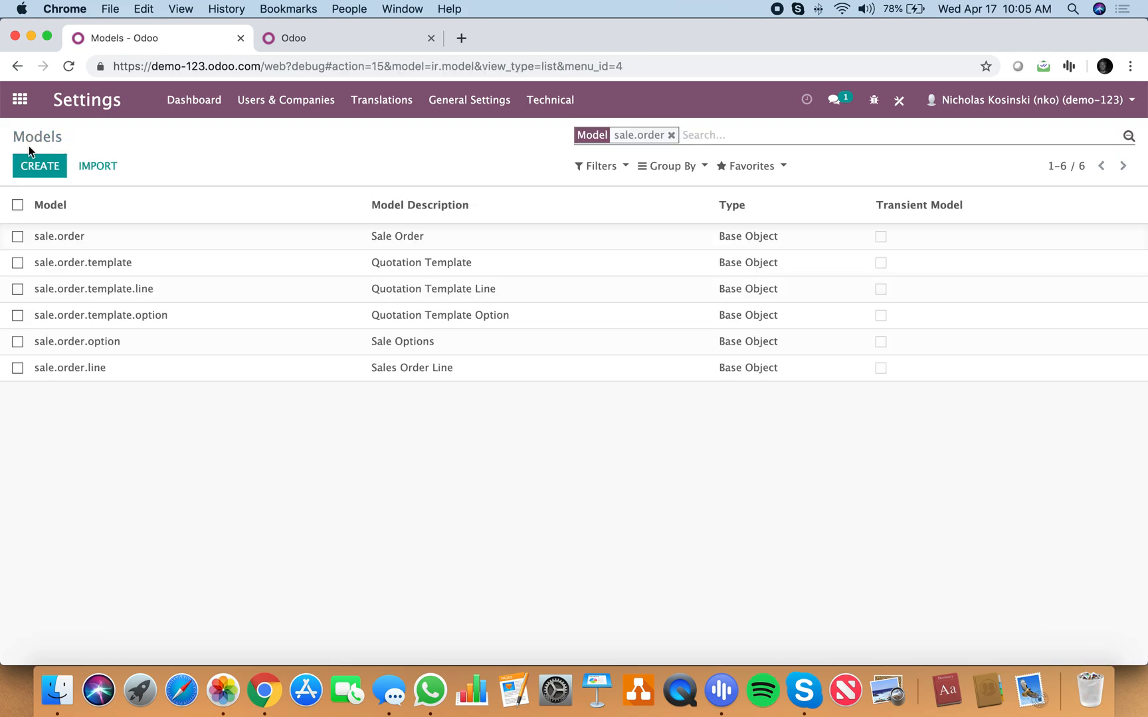
key(BackSpace)
text(invoice)
key(Return)
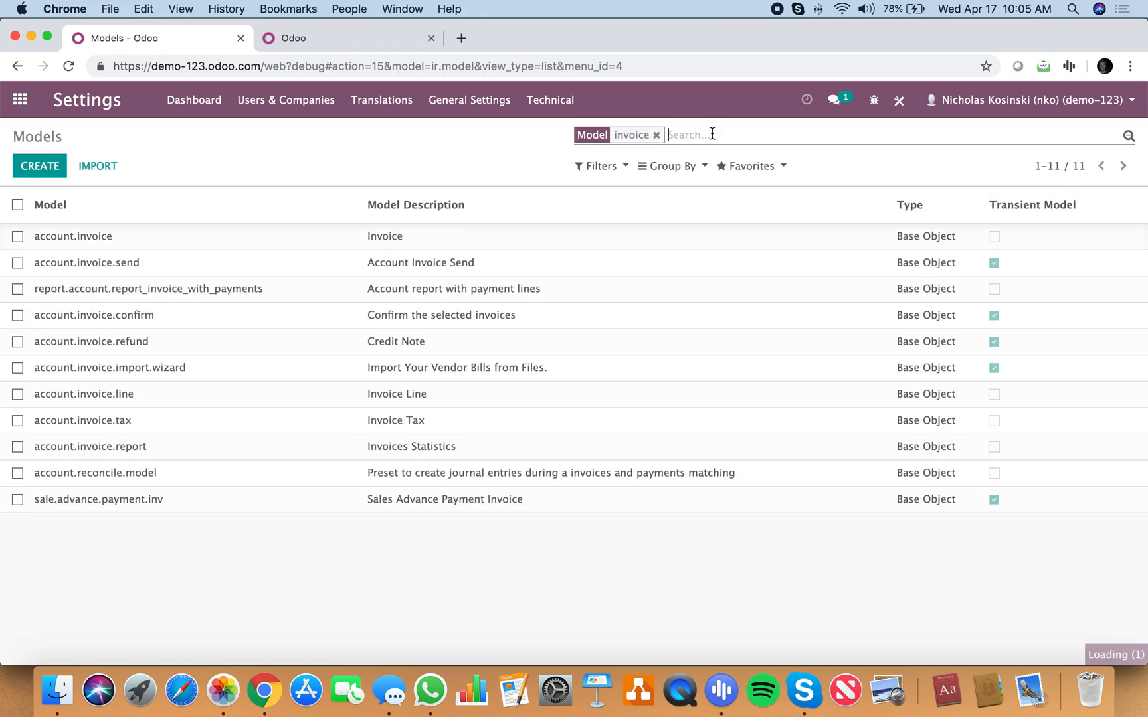
click(182, 235)
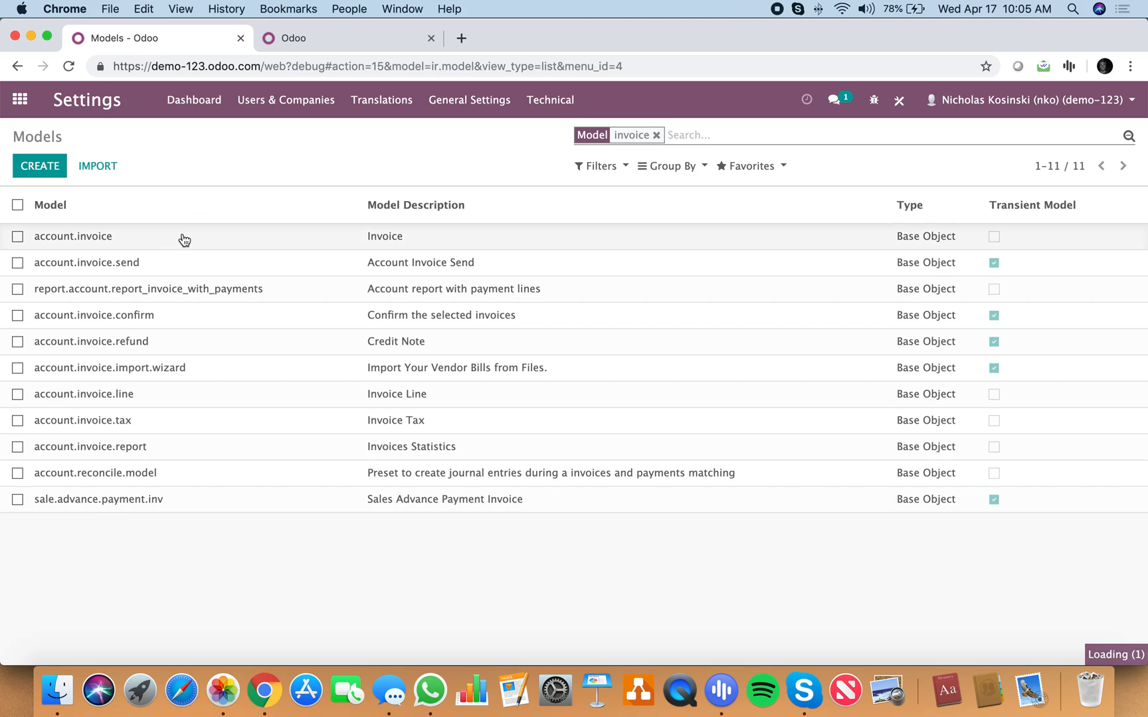
Step: Edit the Invoice model and add a field named x_referral_id with the label Referral
scroll(296, 590, down, 10)
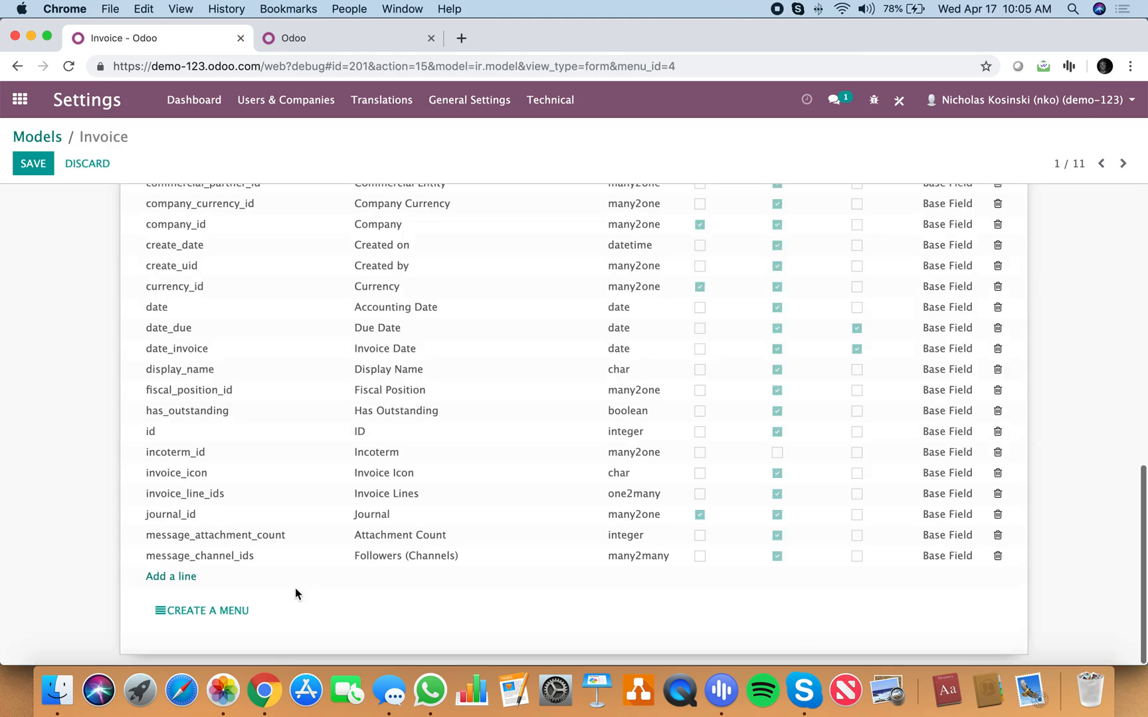
click(182, 583)
text(referral_id)
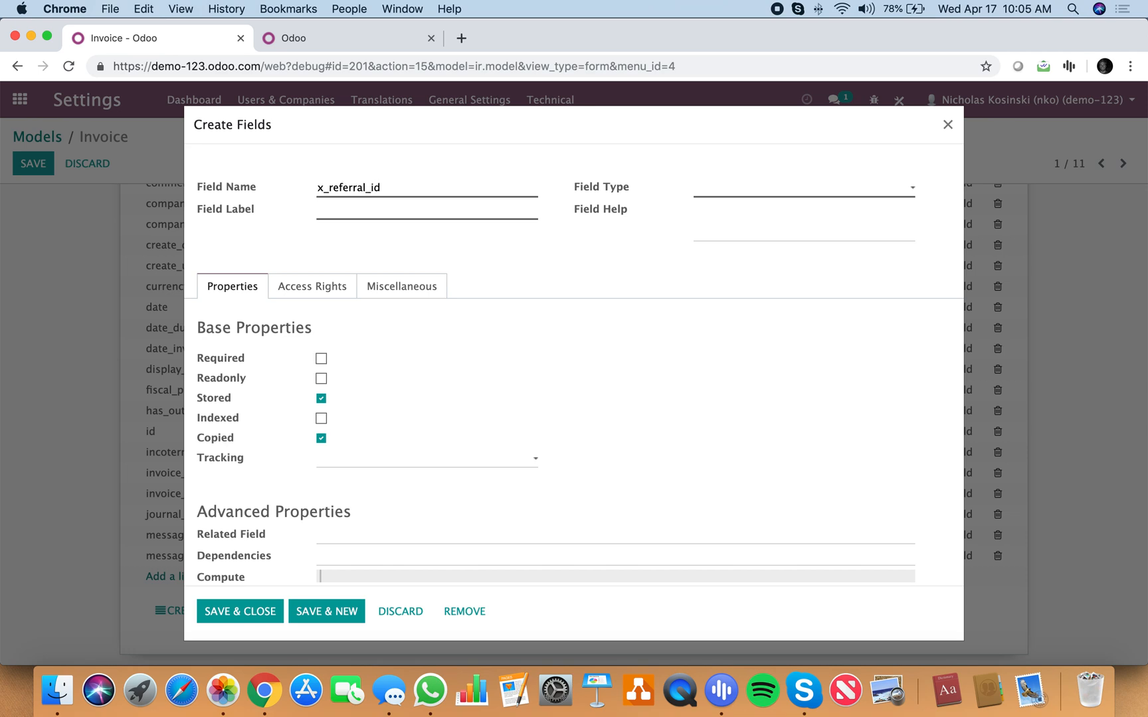
key(Tab)
text(Refer)
Step: Set the invoice field's type to many2one with object relation res.partner, and go to its Related Field entry
click(737, 187)
click(758, 321)
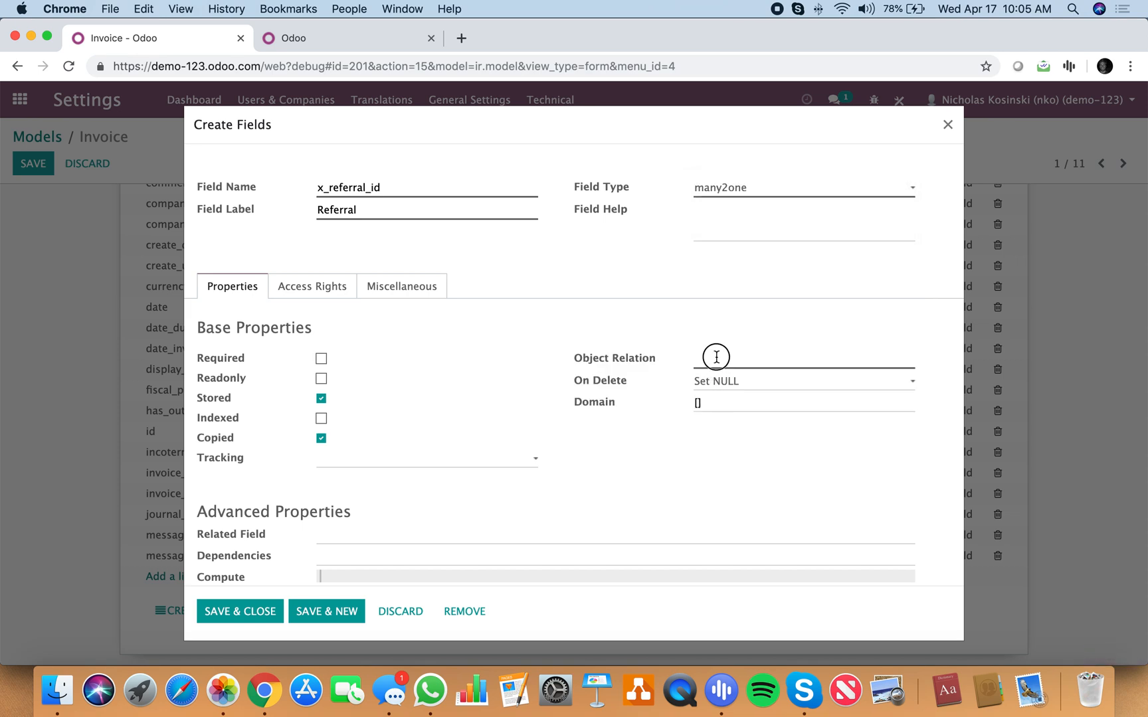
text(res.partner)
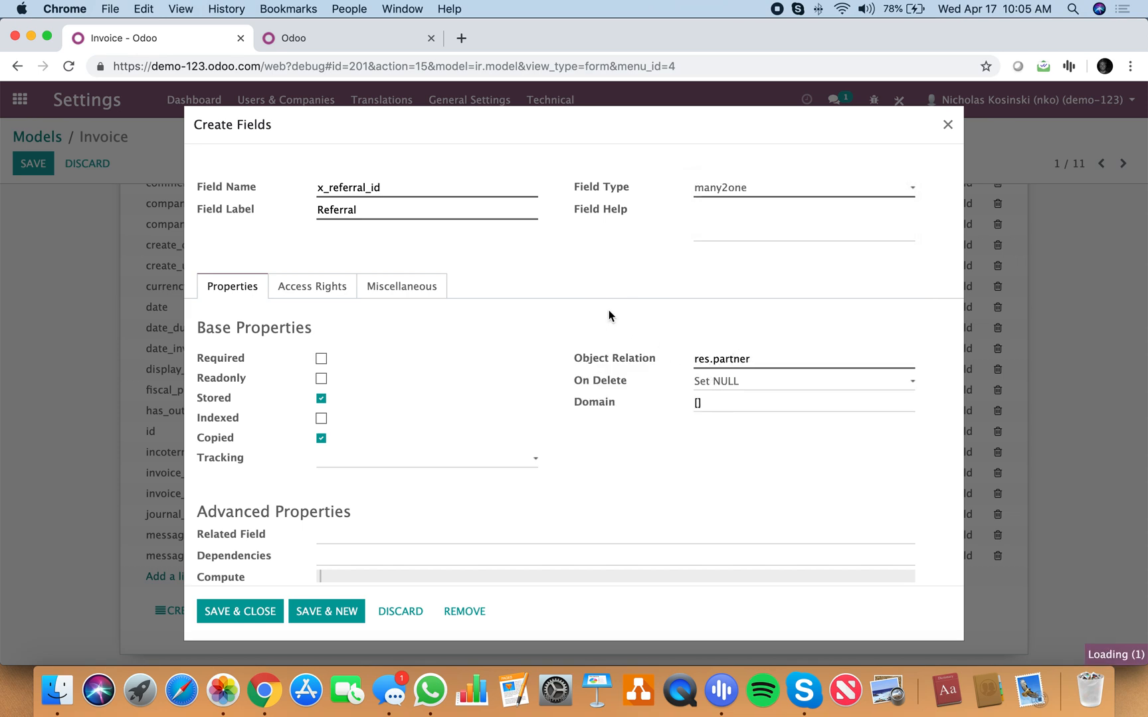
scroll(391, 518, down, 2)
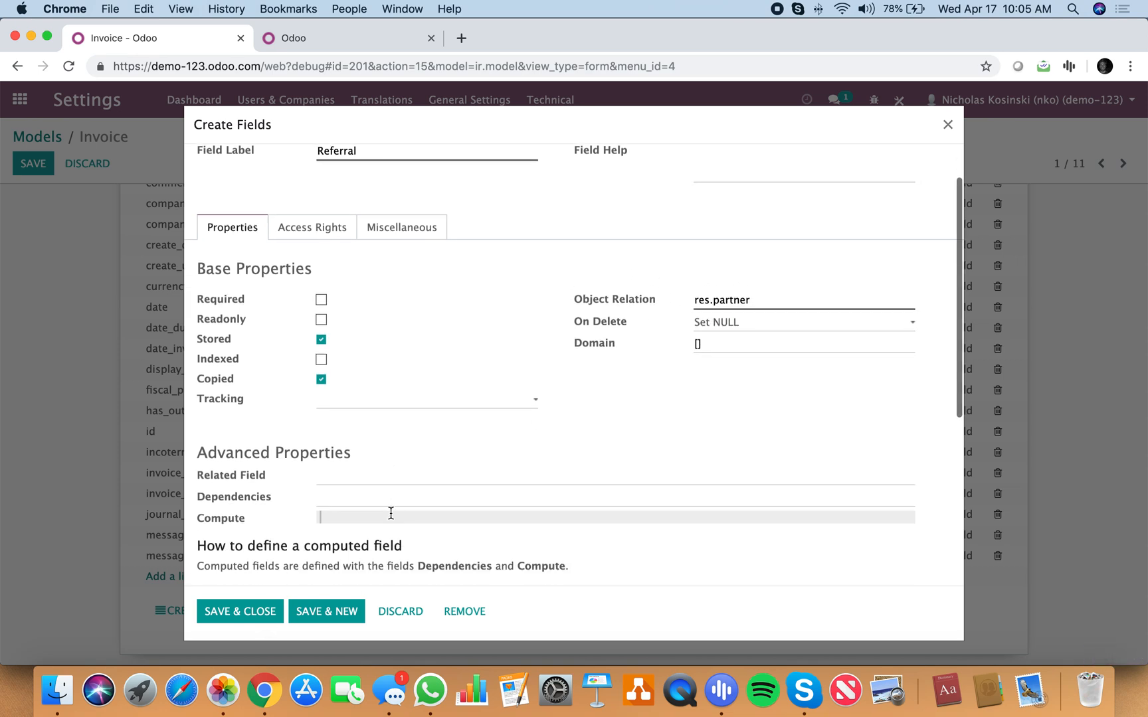
click(360, 482)
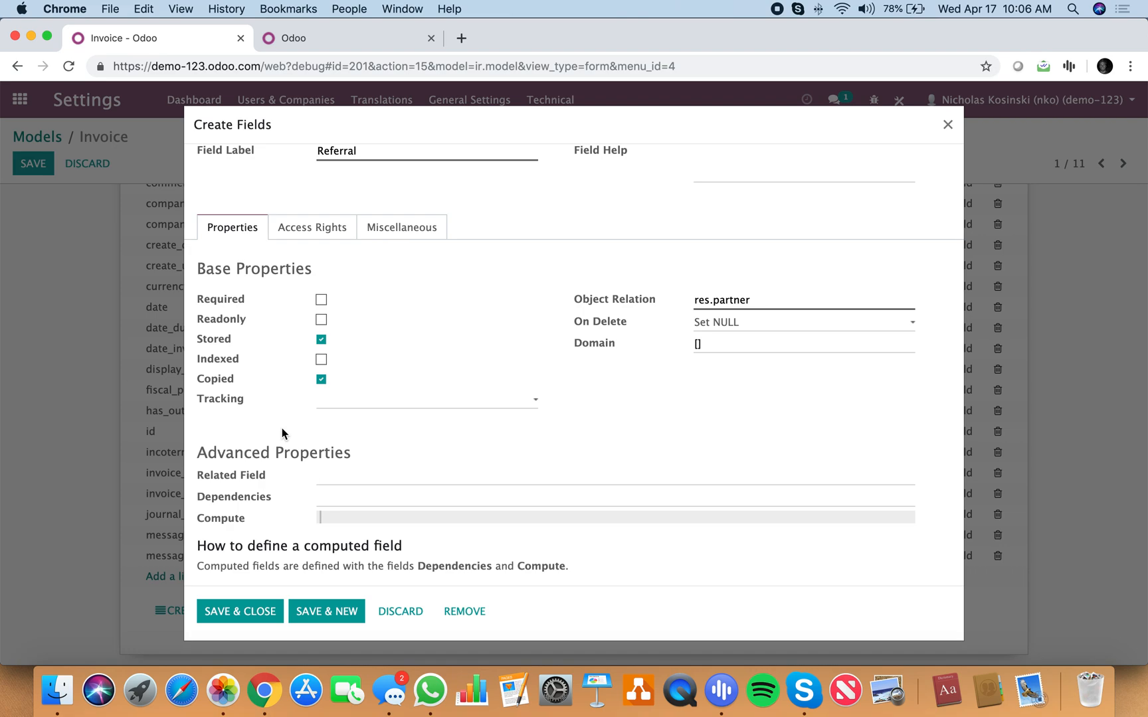
Step: In the second browser tab, find the Models list, filter it for invoice, and open the account.invoice model
click(298, 40)
text(models)
key(Return)
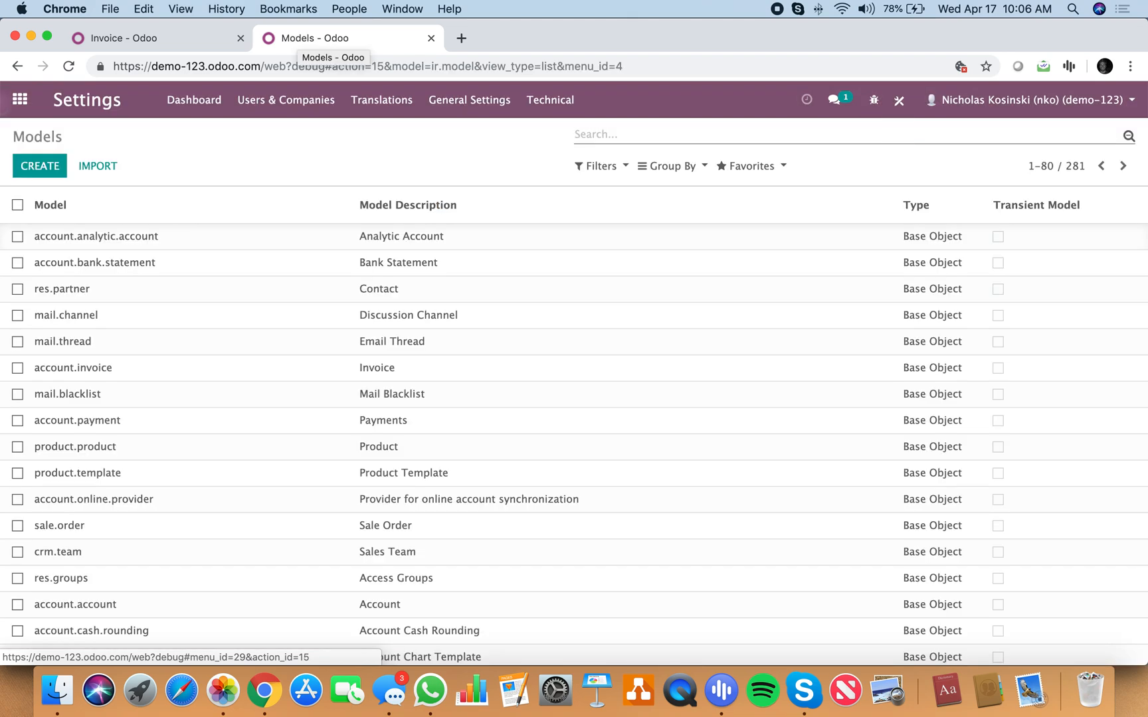
text(invoice)
key(Return)
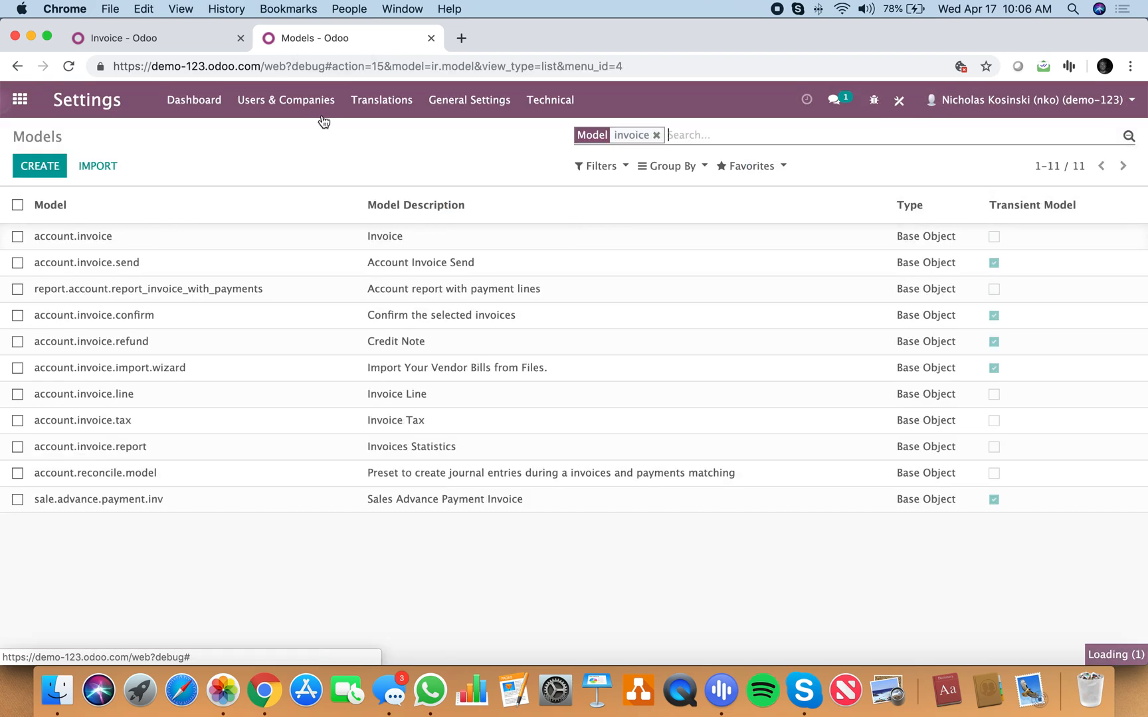
click(233, 238)
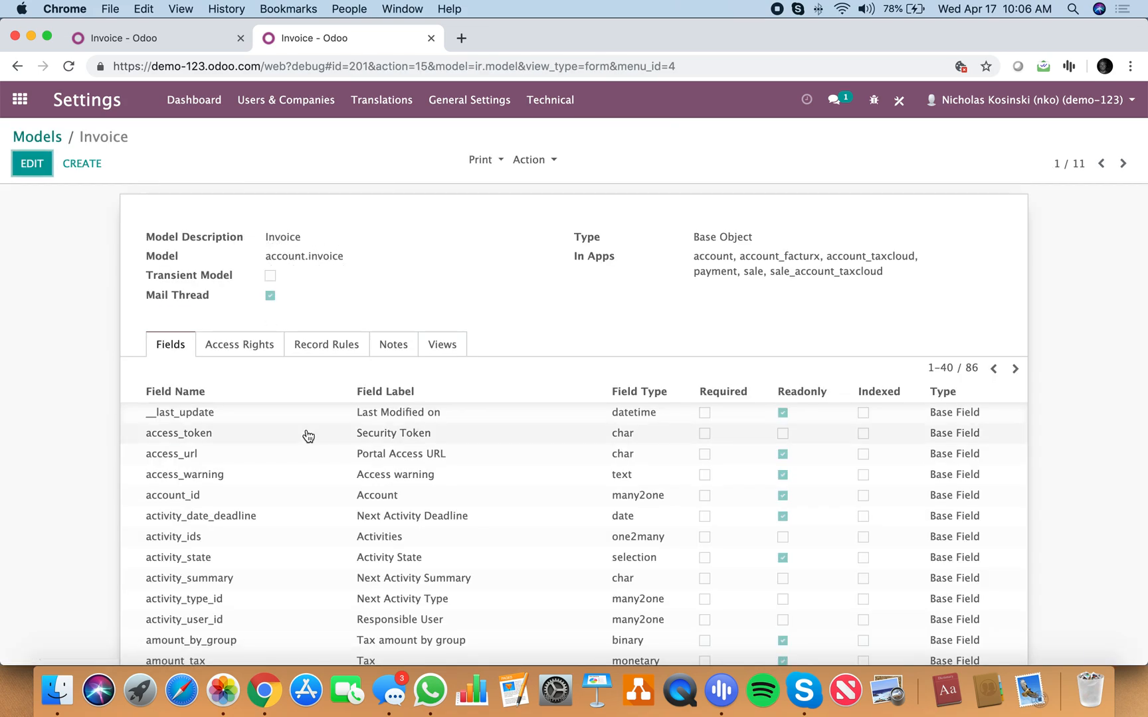
Step: Extend the Invoice model's field list to show records 1 to 86 on one page
double_click(945, 368)
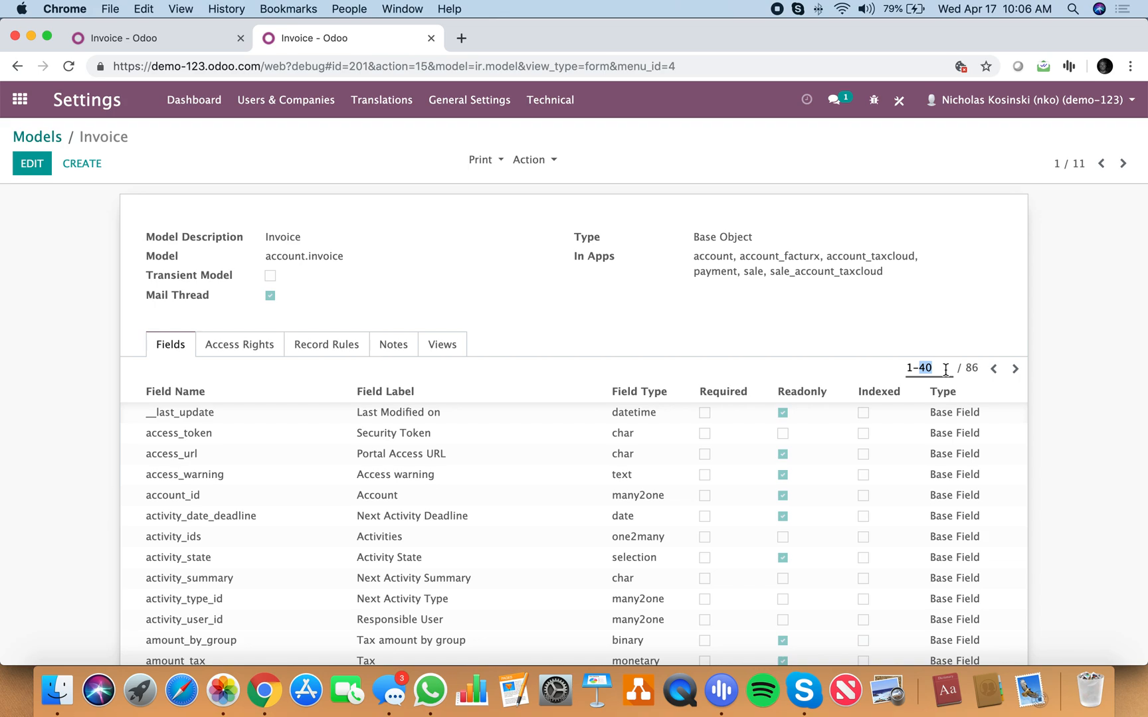
text(86)
key(Return)
scroll(861, 510, down, 20)
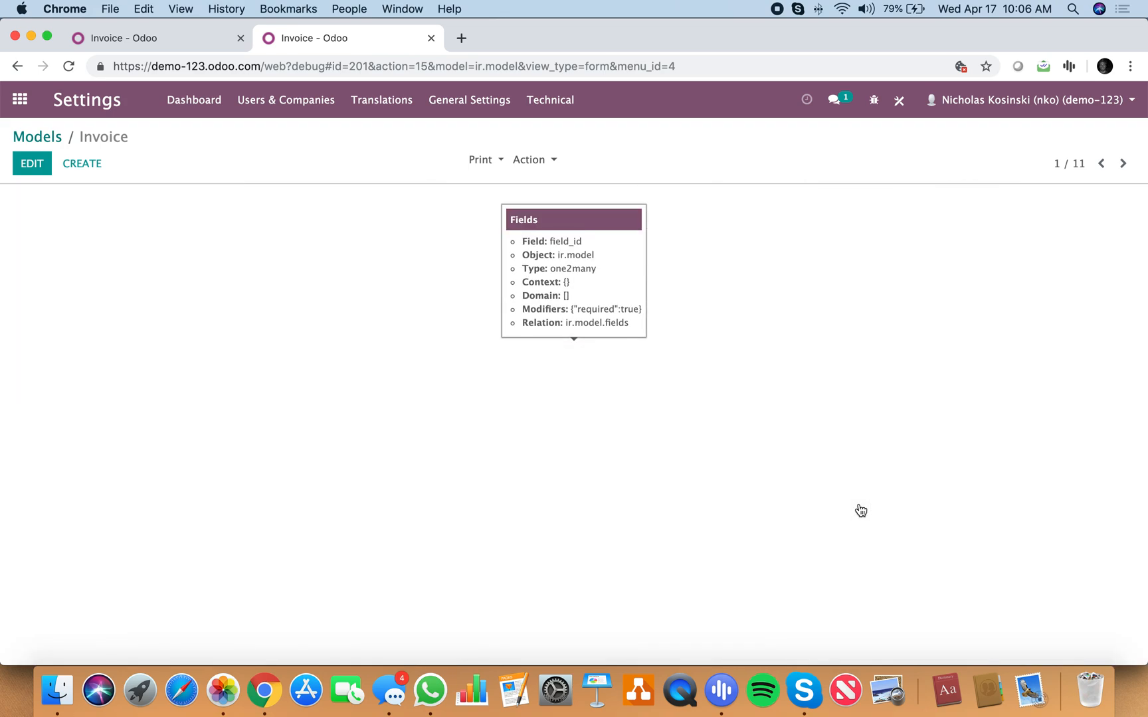
Step: Search the Invoice model page for "order" and for "sale" to look for a field linking to the sales order
key(super+f)
text(order)
key(BackSpace)
key(BackSpace)
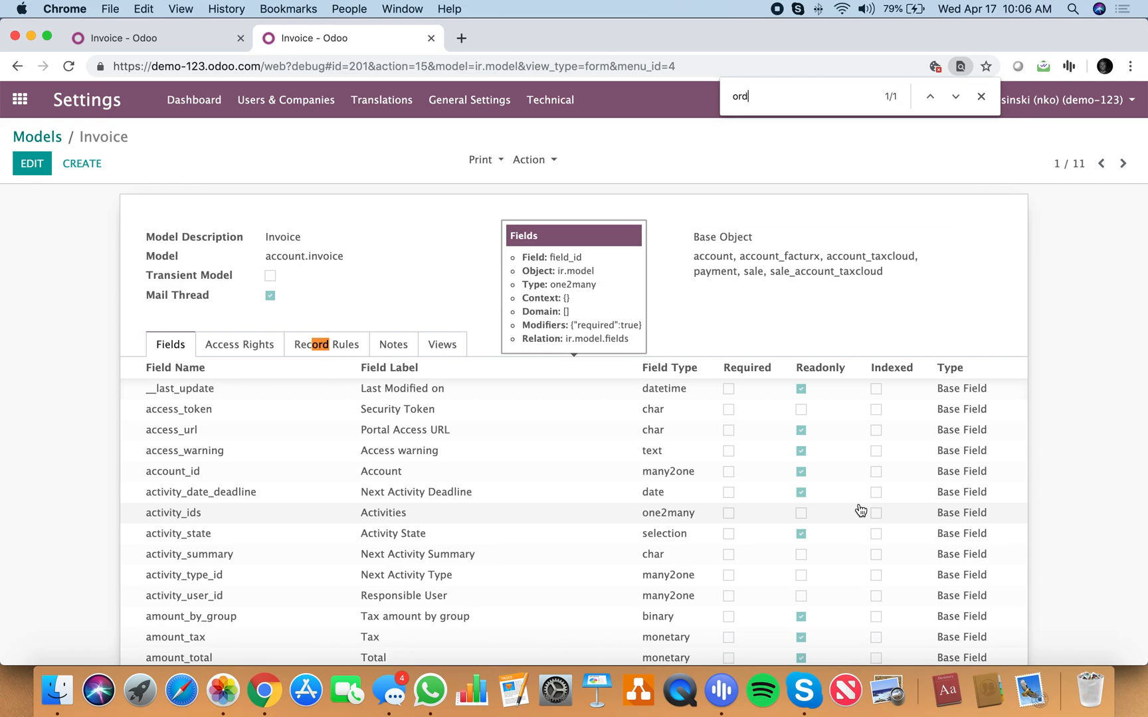
key(BackSpace)
key(BackSpace)
key(BackSpace)
text(sale)
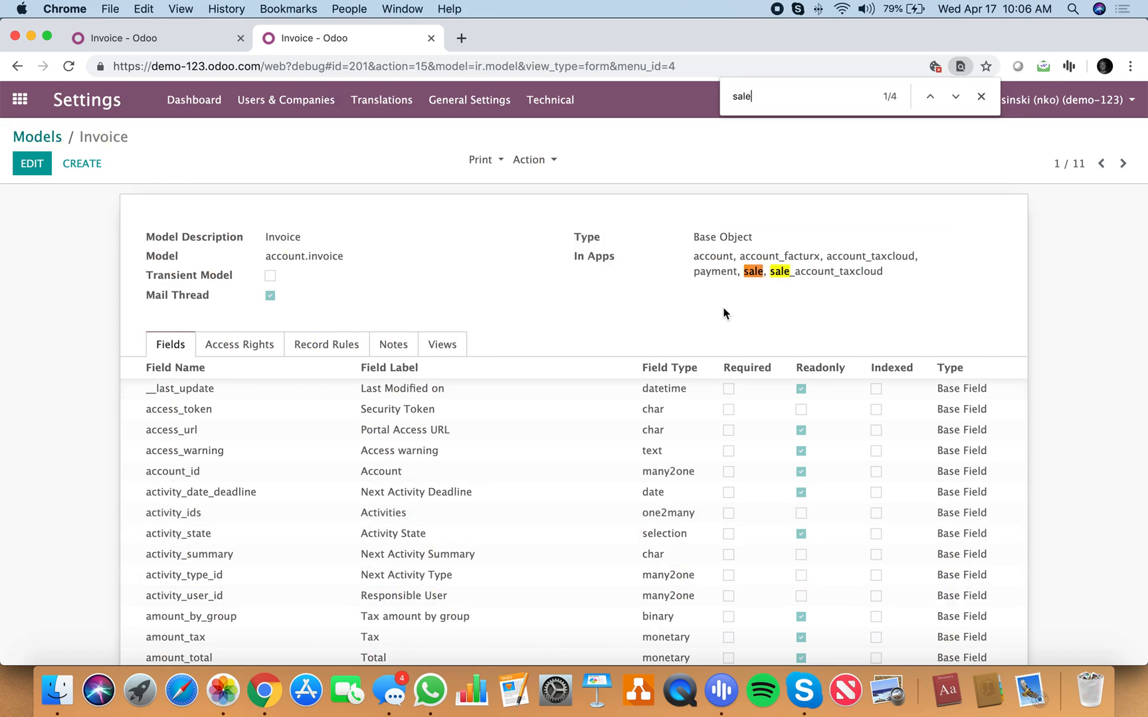
click(955, 97)
click(955, 96)
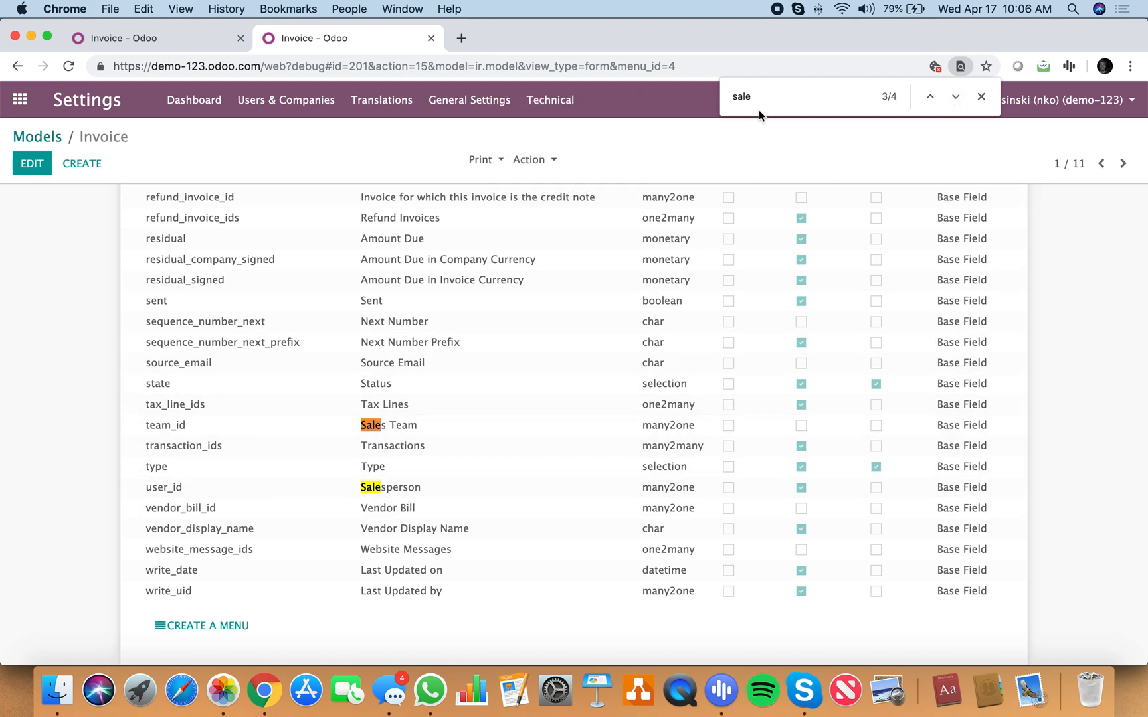
Step: Search the page for "invoice" and look through the Invoice model's matching fields
drag(761, 108, 684, 98)
key(BackSpace)
text(inoi)
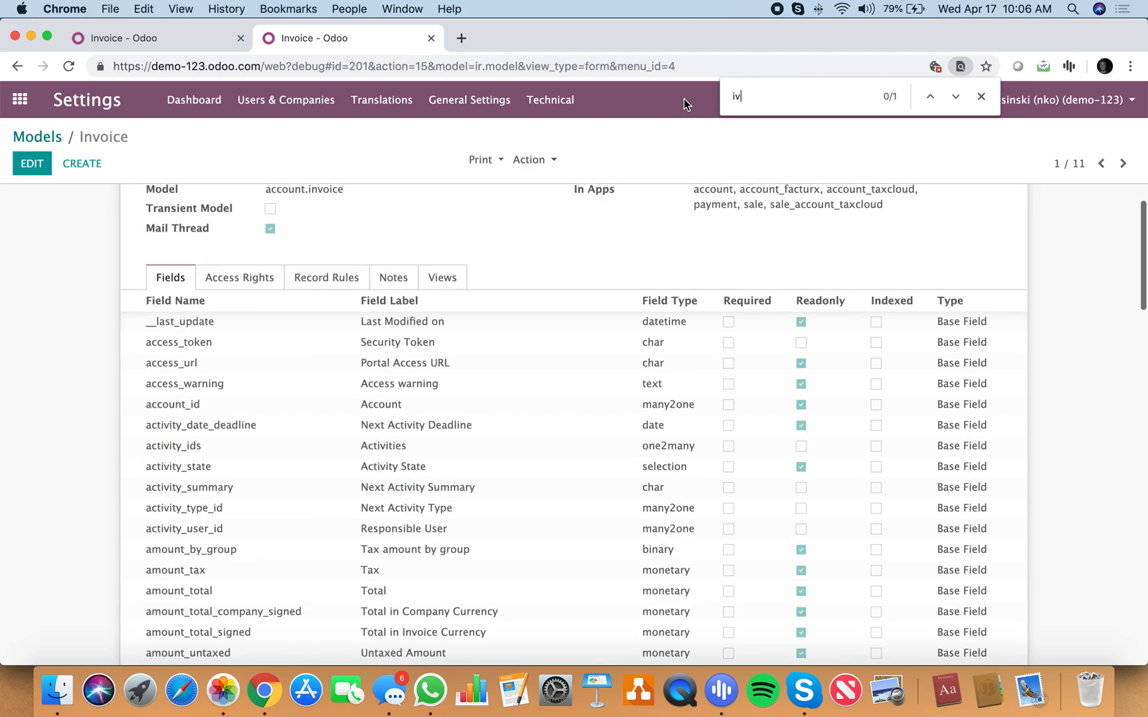
key(BackSpace)
key(BackSpace)
text(voice)
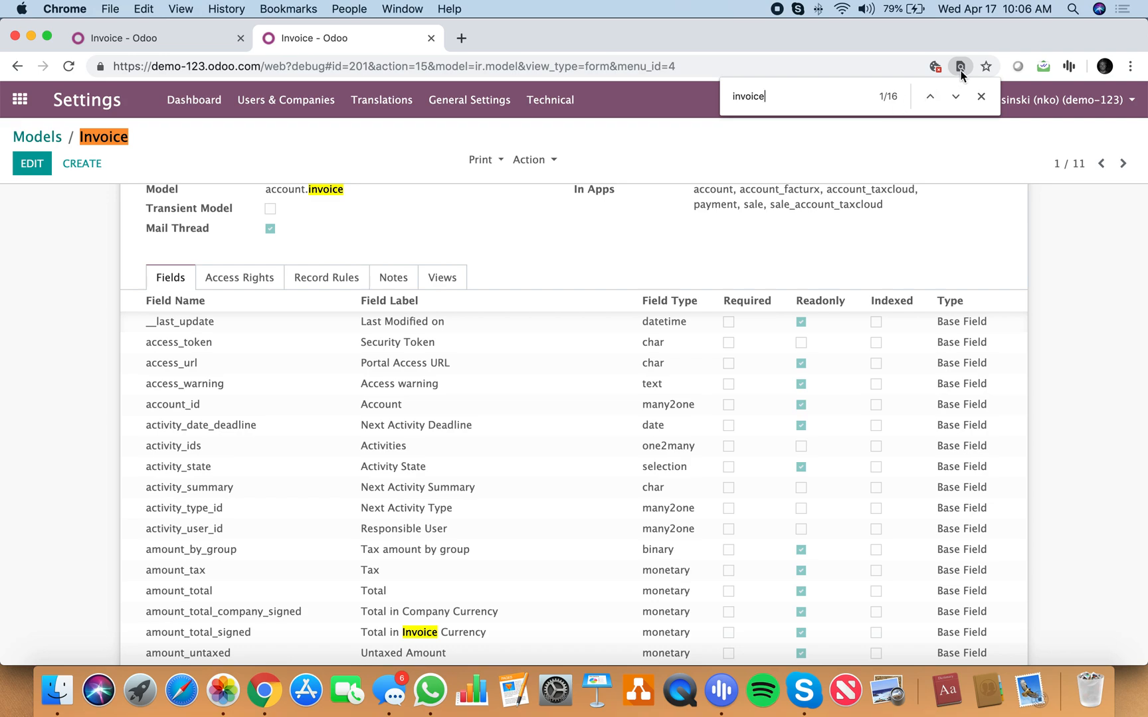
click(956, 100)
click(956, 100)
click(955, 100)
click(955, 99)
click(956, 99)
scroll(617, 345, down, 4)
scroll(618, 349, down, 10)
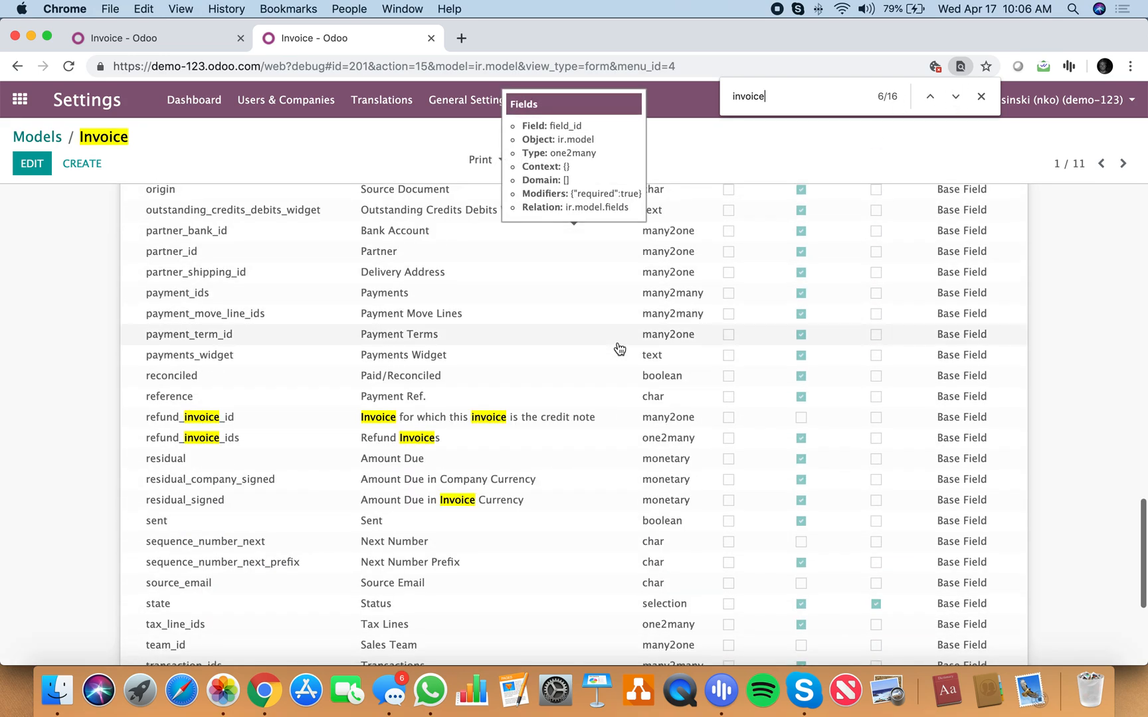
scroll(333, 463, down, 3)
scroll(333, 464, up, 7)
scroll(333, 463, up, 7)
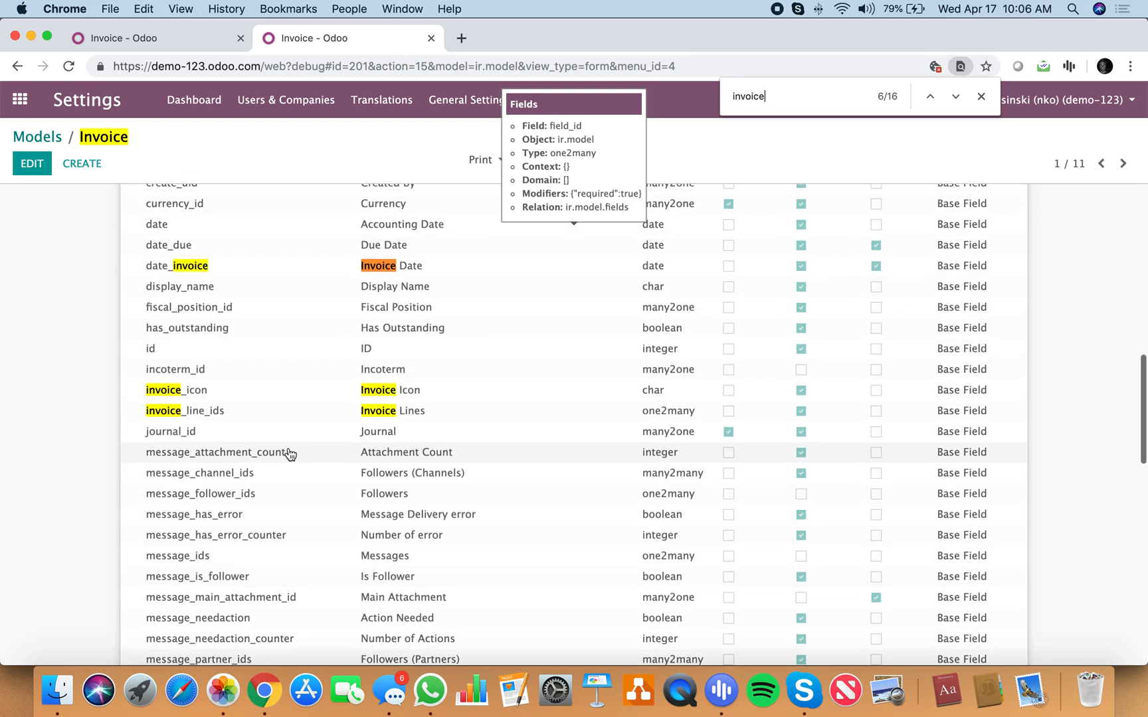
Step: In the Create Fields form of the first browser tab, begin the Referral field's Related Field with invoice_line_ids
click(161, 37)
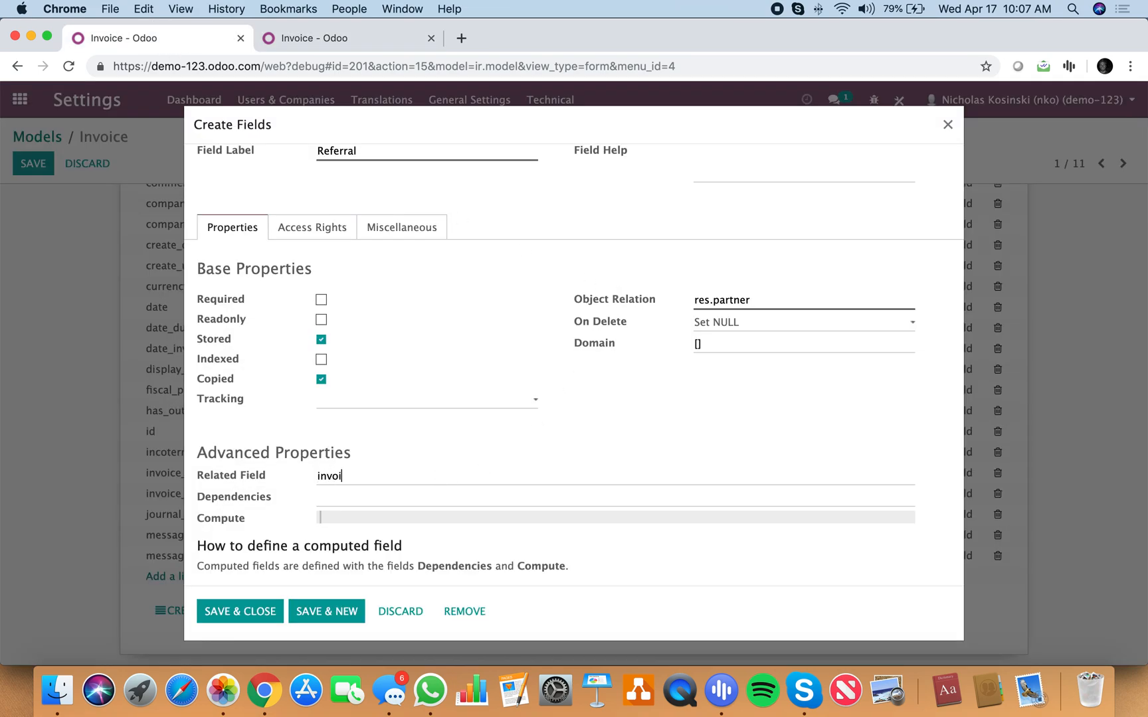
text(invoice_line_ids.)
Step: Return to the Models list in the second browser tab and search the models for "lines"
click(273, 38)
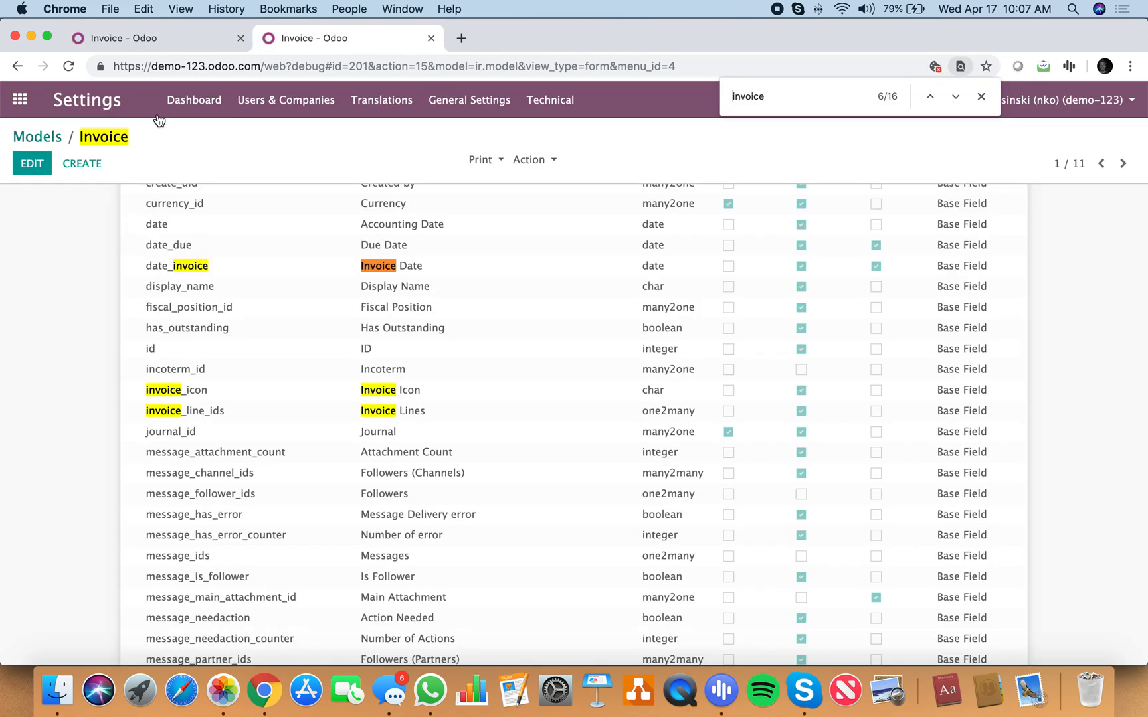
click(40, 136)
key(BackSpace)
text(invo)
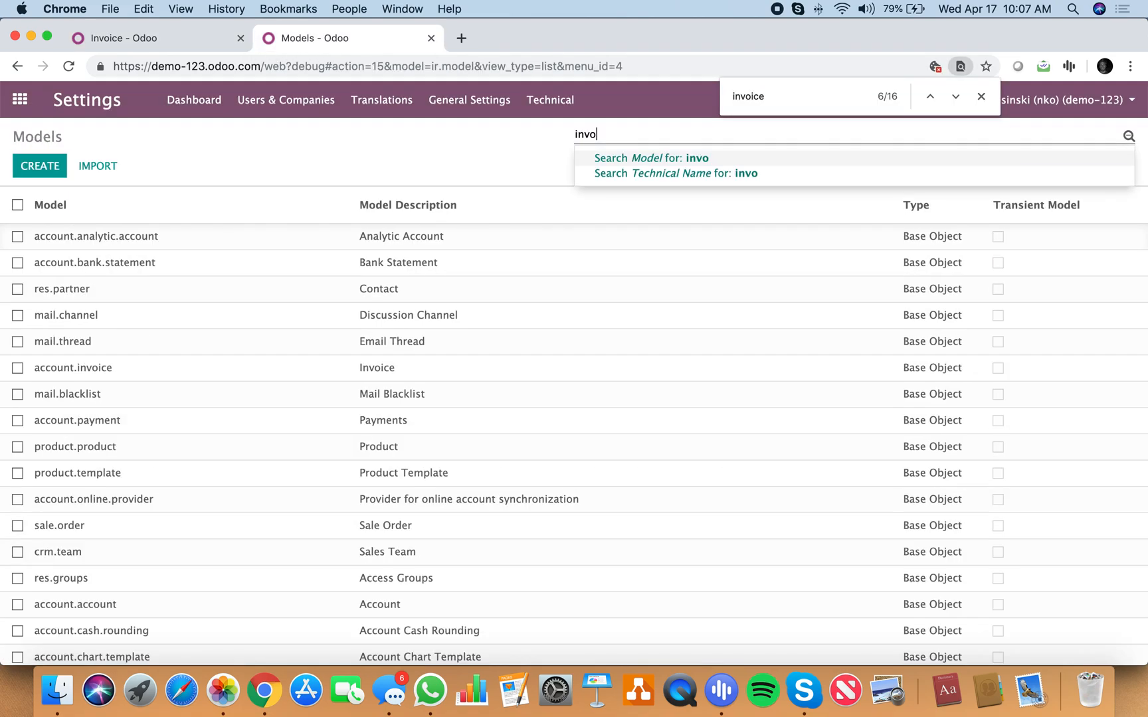
text(icelines)
key(Return)
key(BackSpace)
text(l)
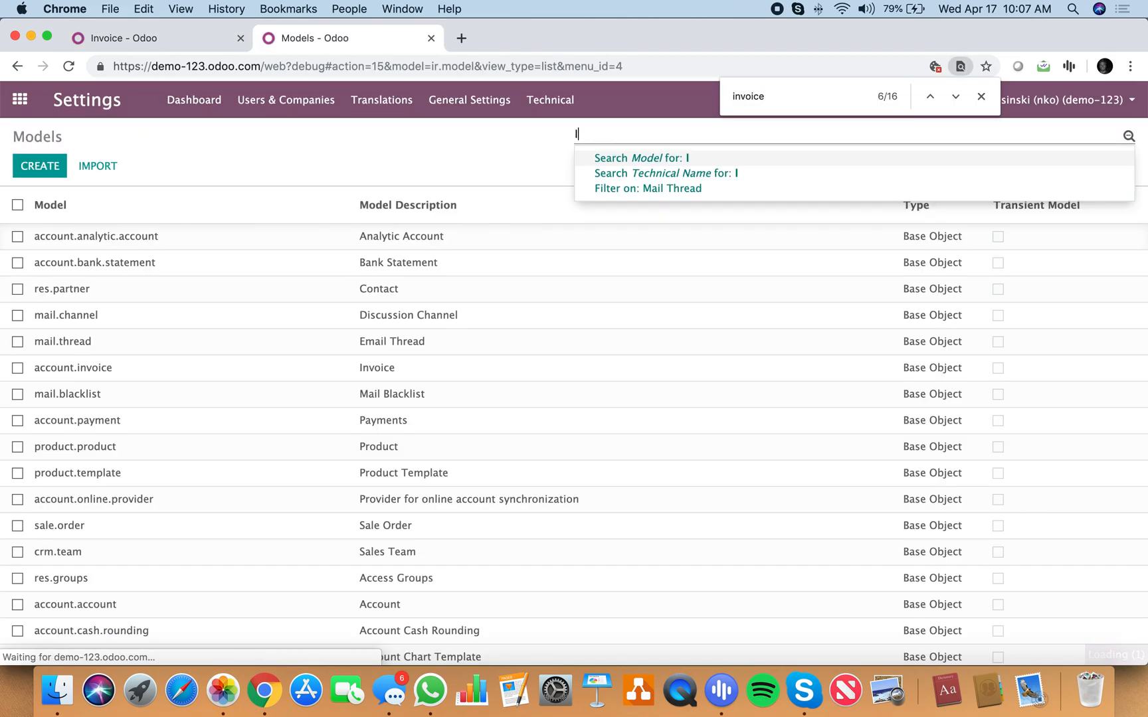
text(ines)
key(Return)
text(x)
key(BackSpace)
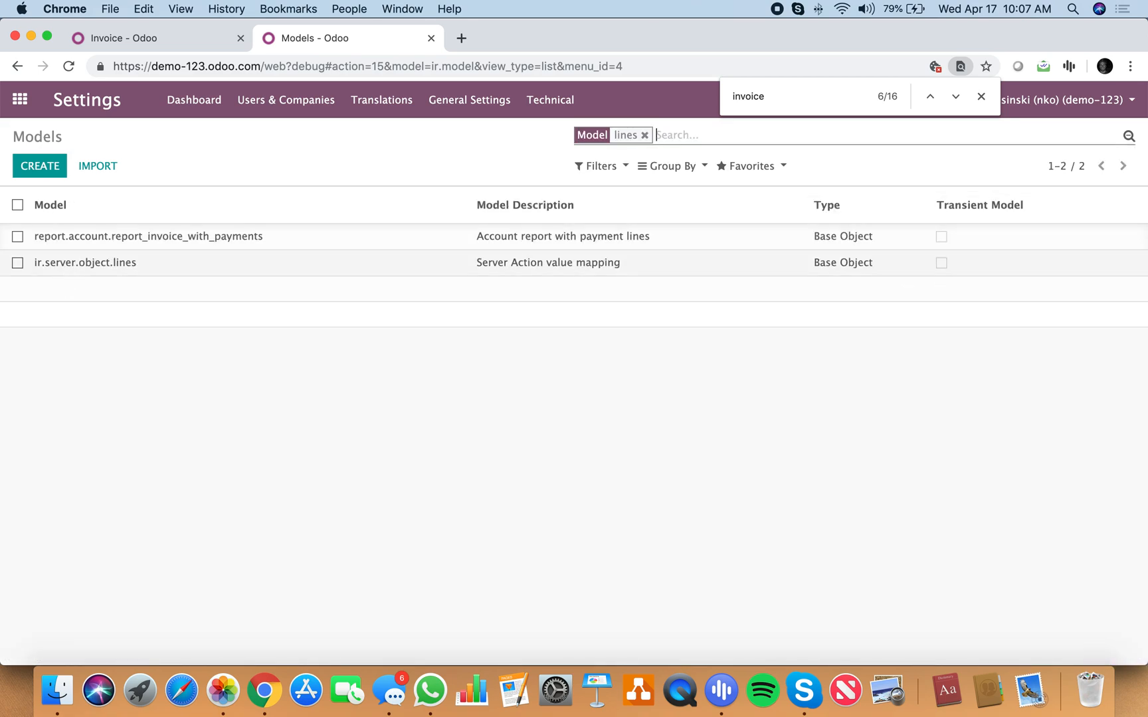
Step: Replace the Models filter with "invoice." and open the account.invoice.line model to examine its fields
key(BackSpace)
text(invoice)
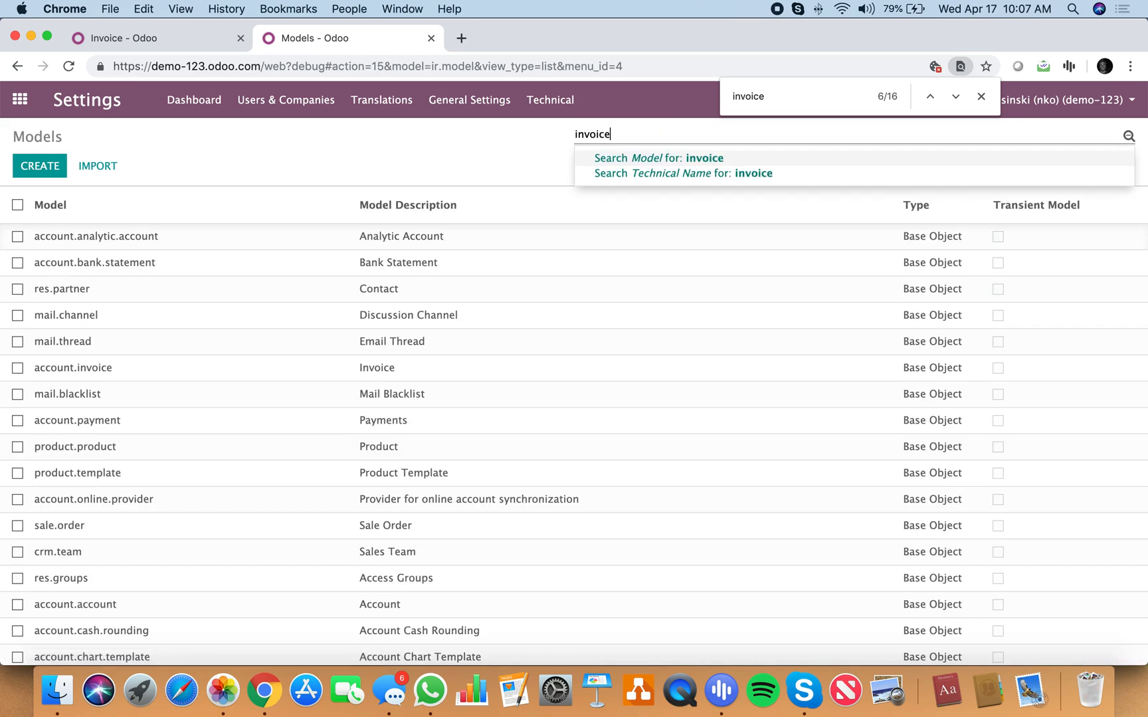
text(.)
key(Return)
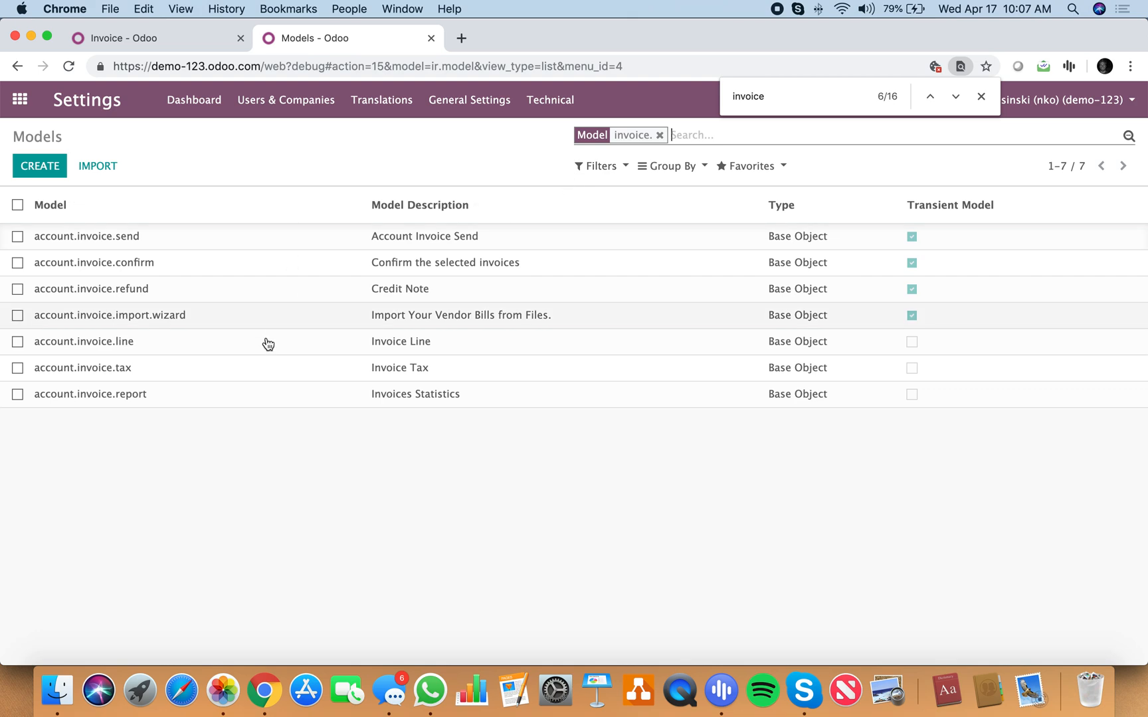
click(244, 339)
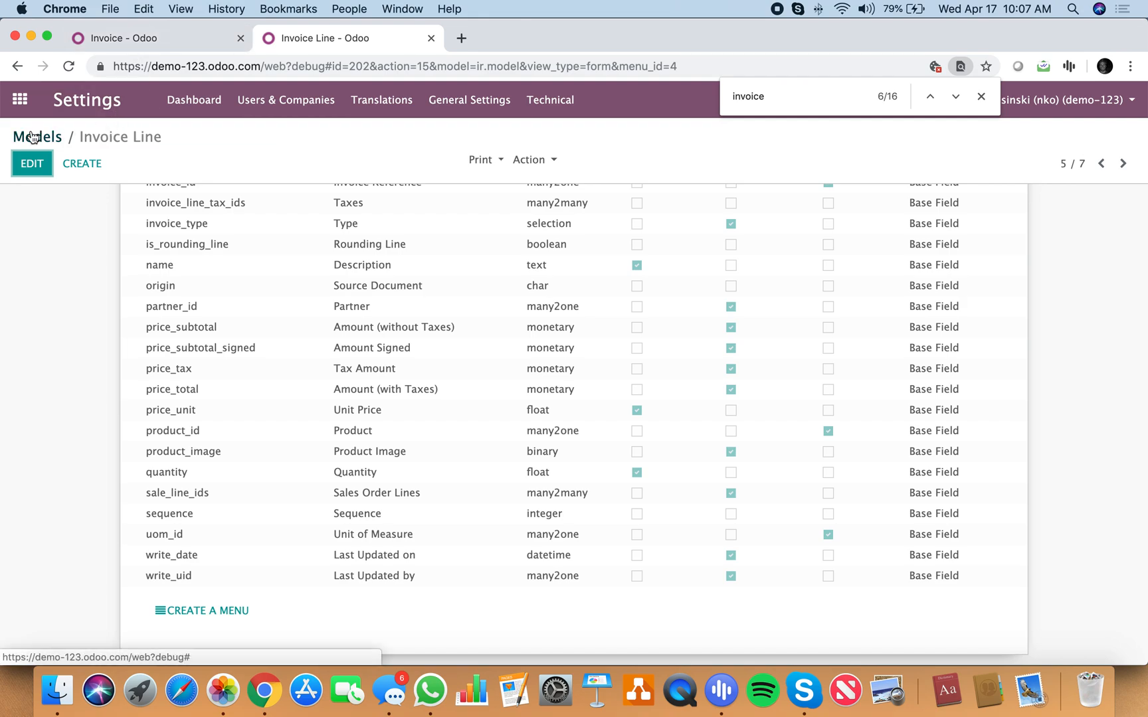
Step: Back in the first tab, dismiss the warning and extend the Related Field path to invoice_line_ids.sale_line_ids
click(149, 38)
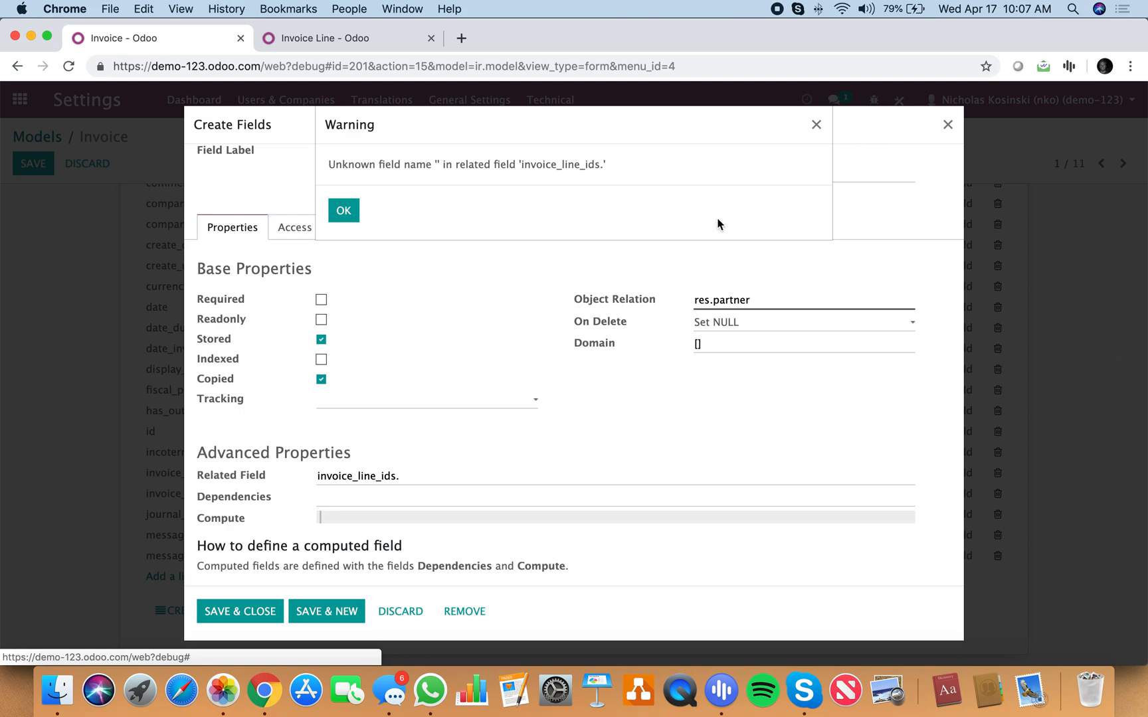
click(344, 210)
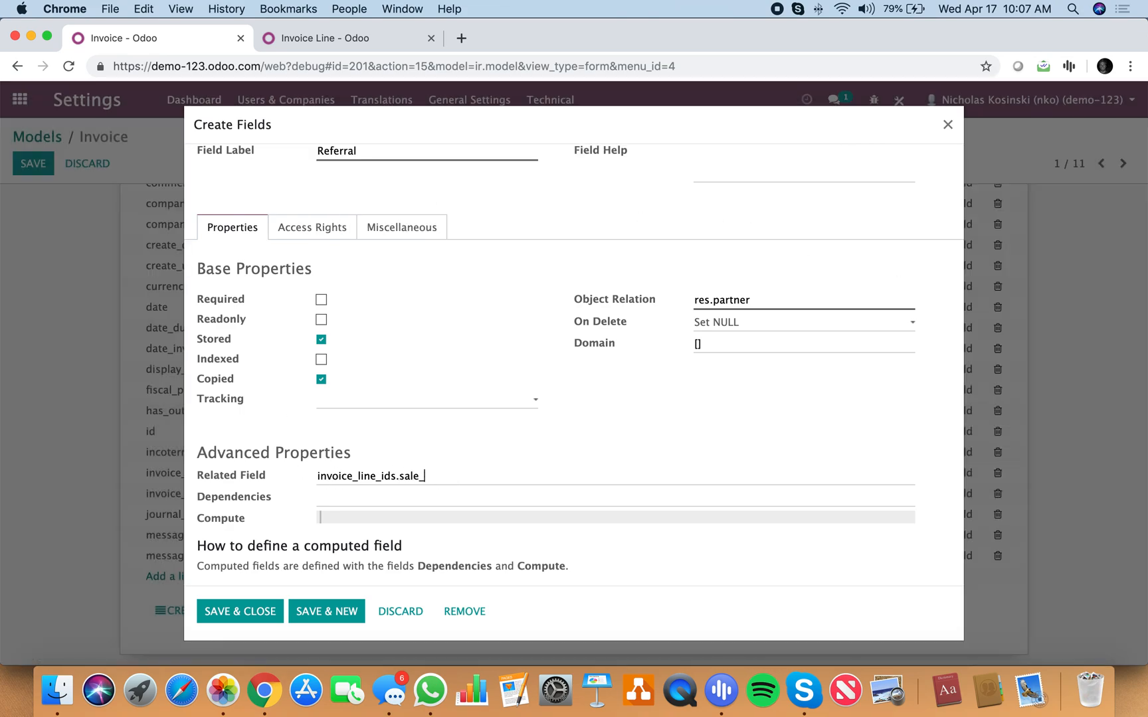
text(ids.)
Step: In the second tab, go back to the Models list, filter it for sale.order.line, and open the Sales Order Line model
click(350, 45)
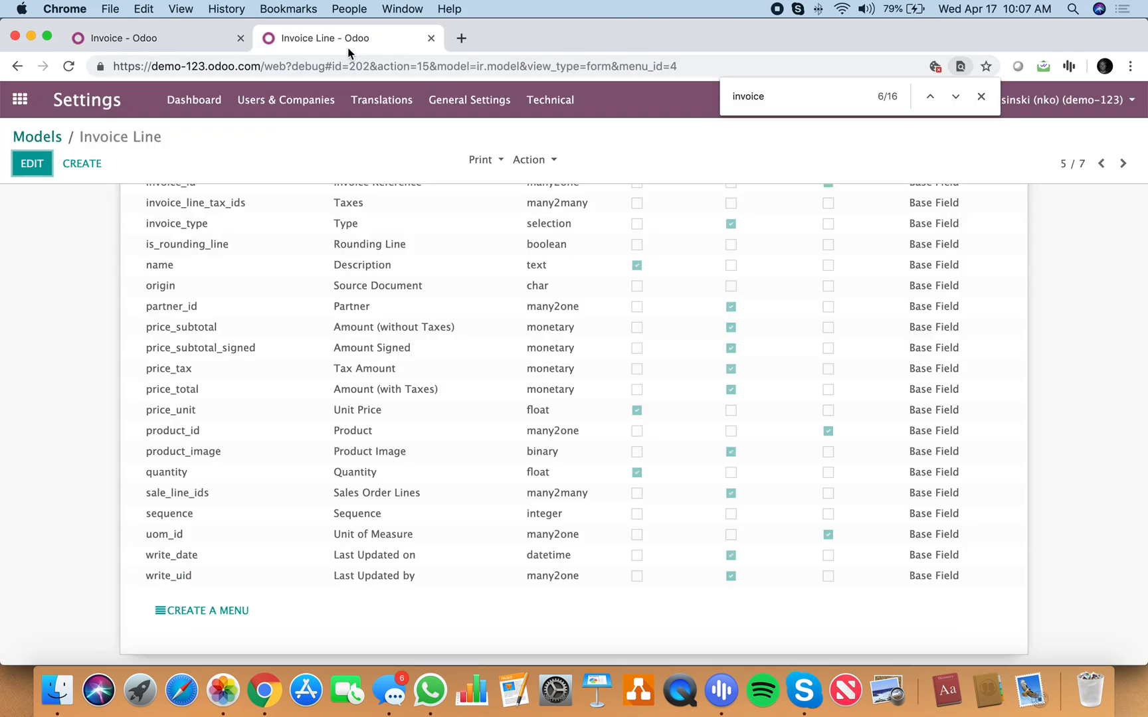
click(49, 134)
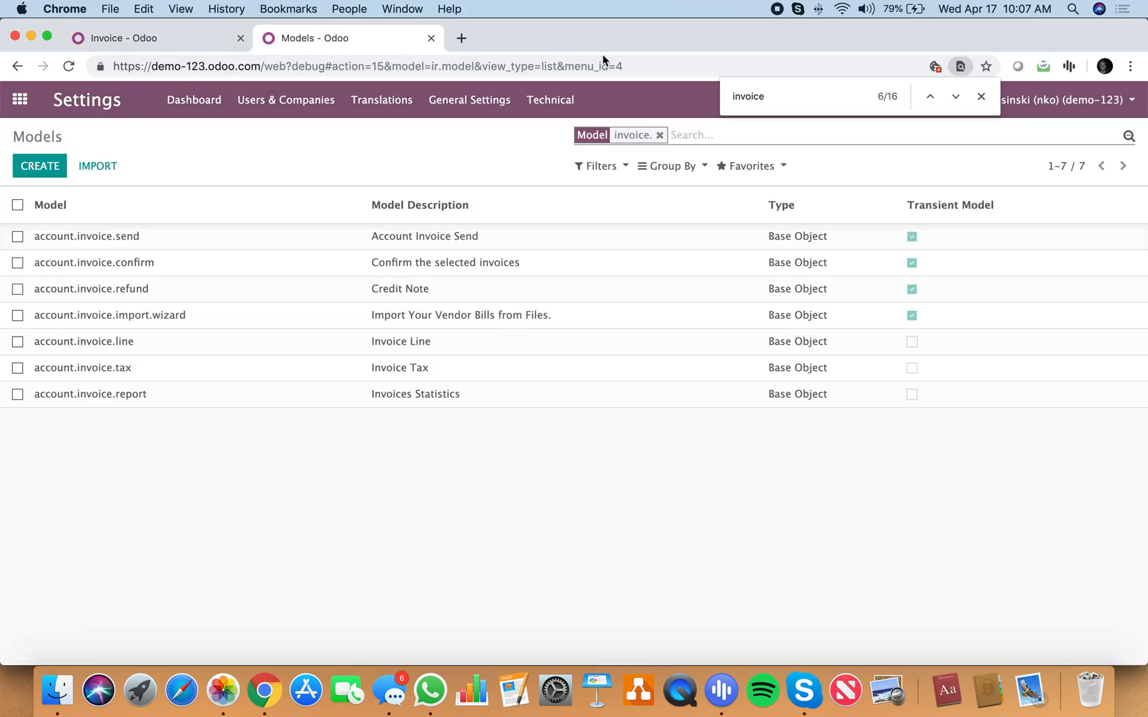
click(688, 138)
key(BackSpace)
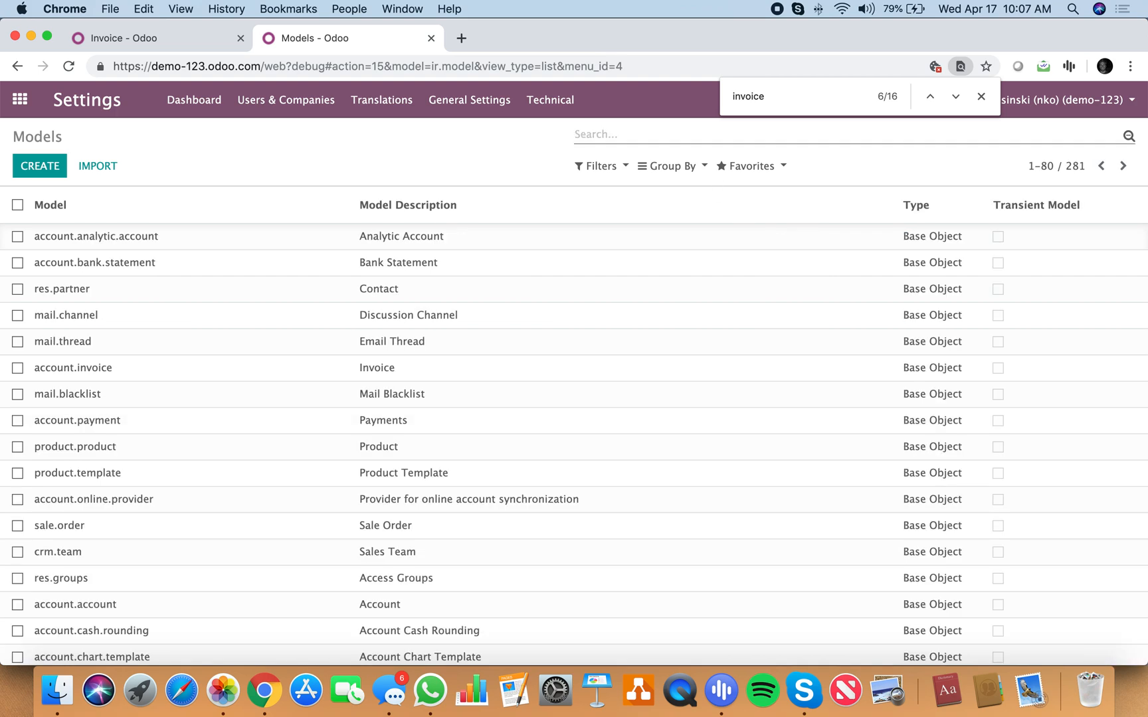
text(sale.order.line)
key(Return)
click(257, 236)
Step: Search the Sales Order Line page for "order" and go through the matches to find the field linking to the sales order
key(super+f)
text(order)
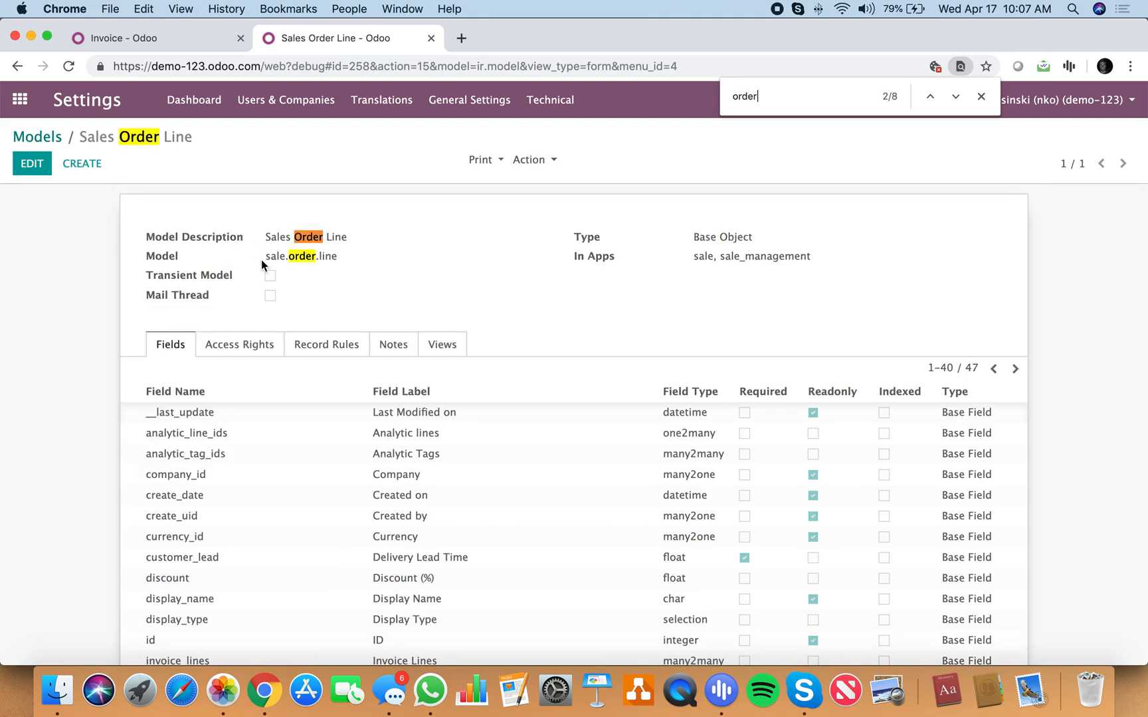
click(955, 97)
click(955, 97)
click(955, 97)
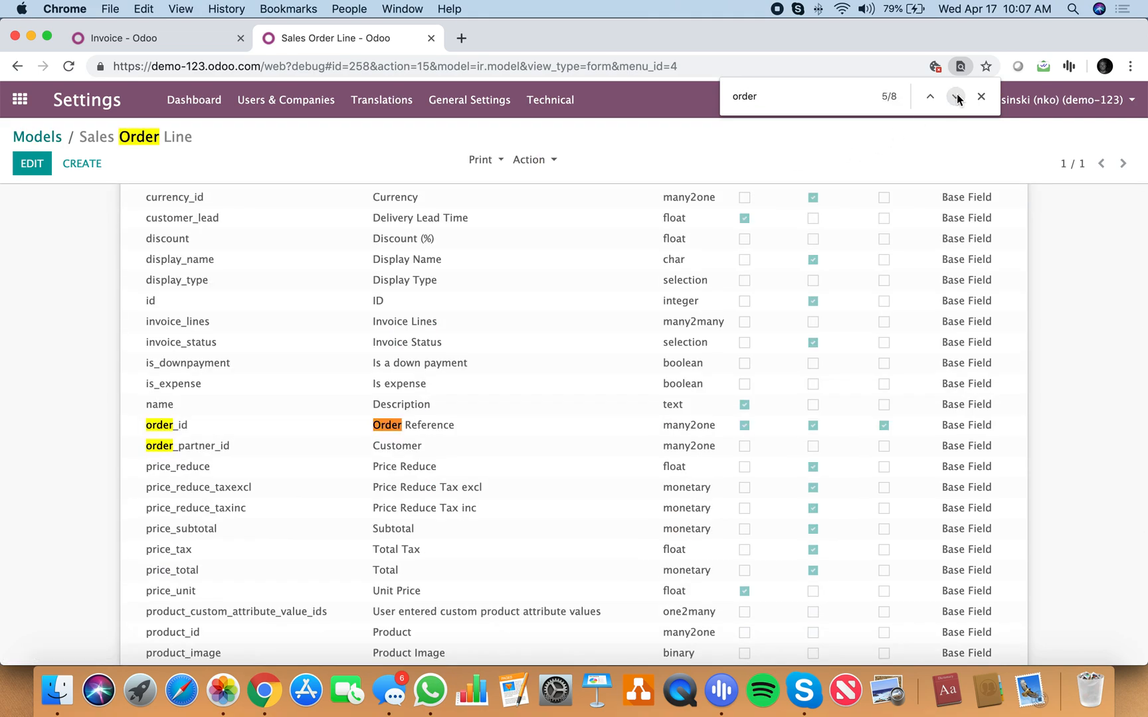
click(955, 97)
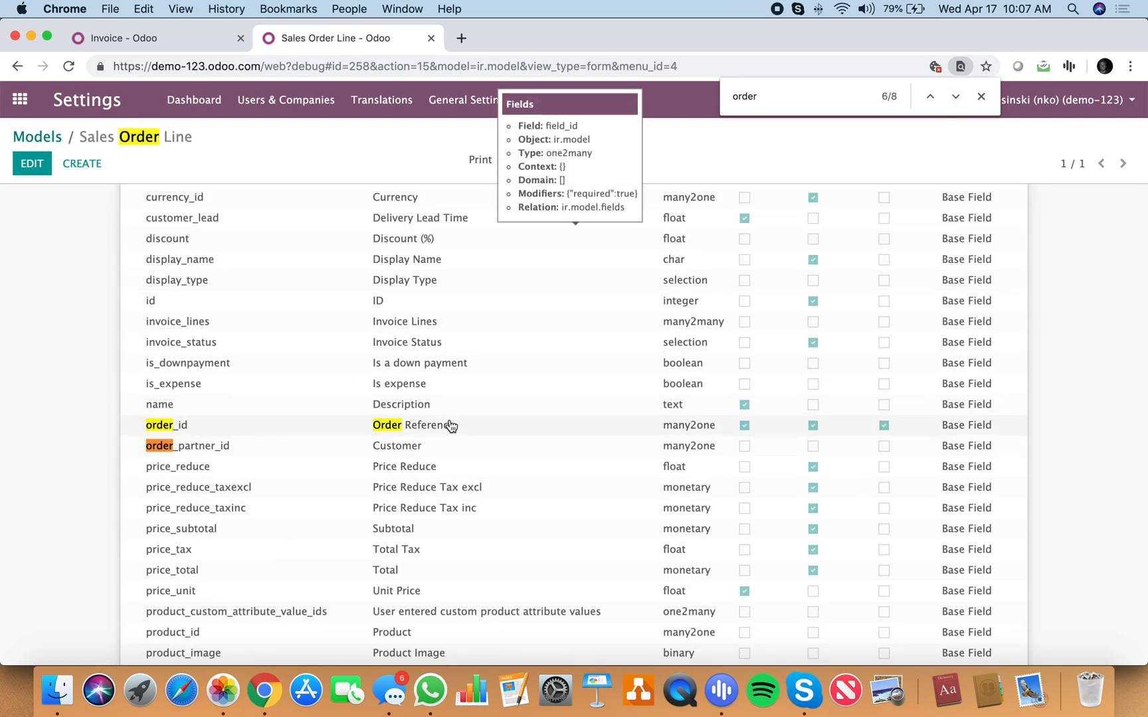
Step: In the first tab, dismiss the warning and complete the Related Field as invoice_line_ids.sale_line_ids.order_id.x_referral_id
click(189, 39)
click(188, 39)
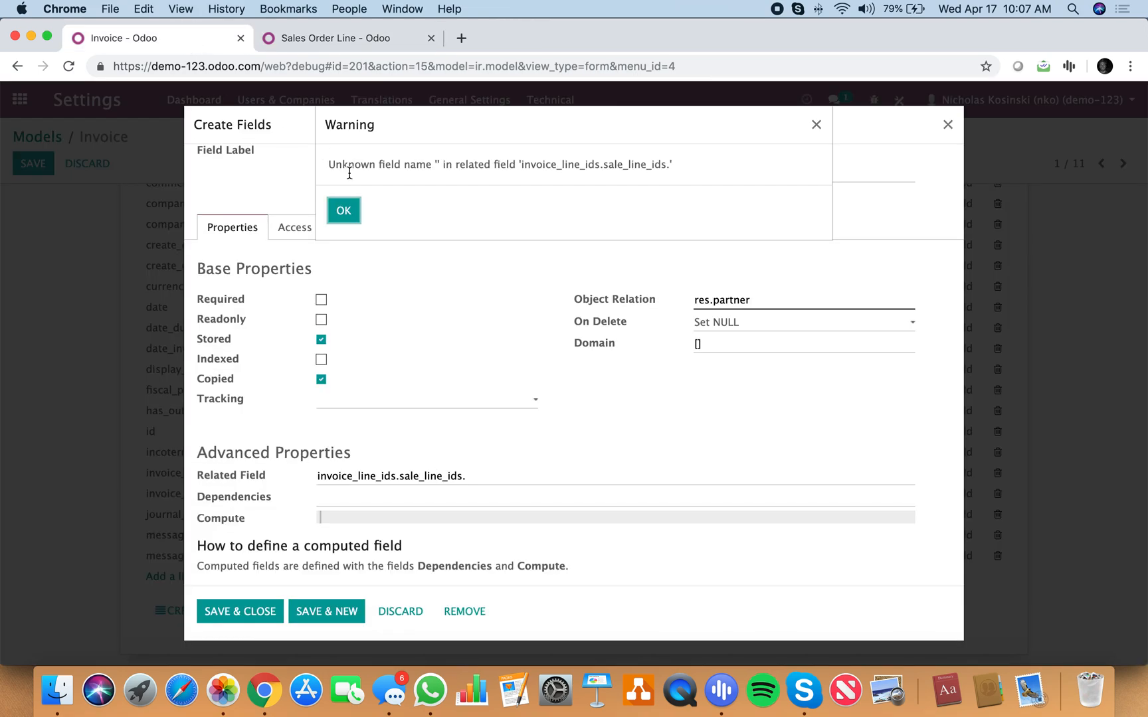
click(343, 210)
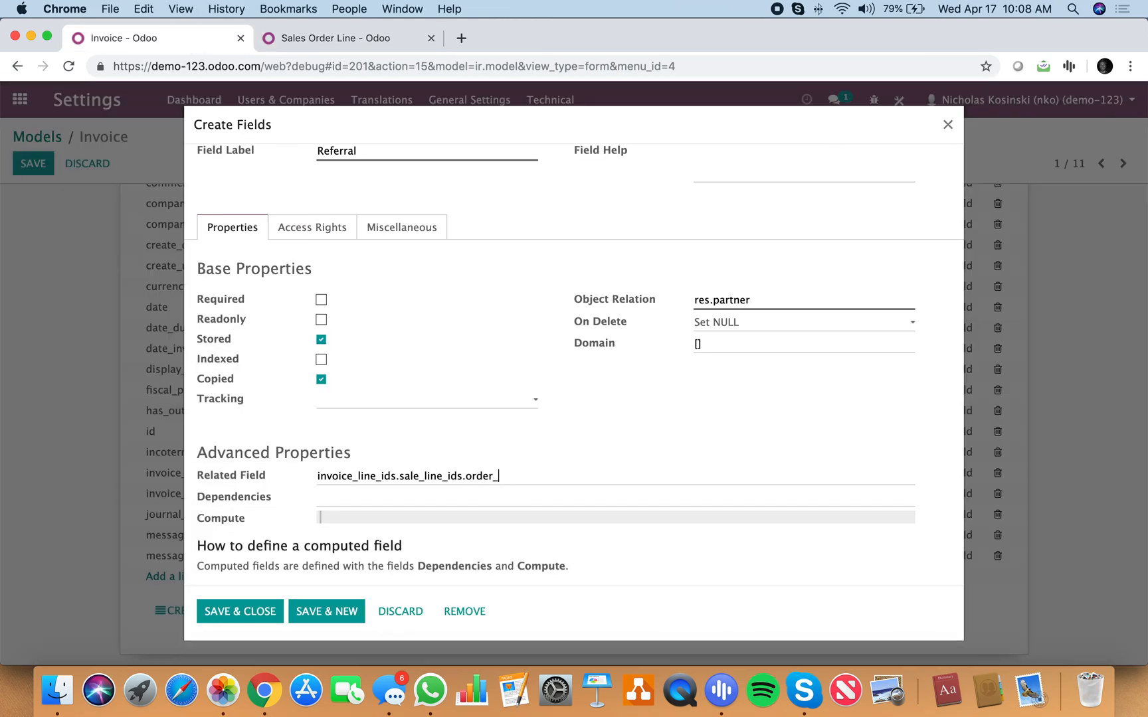
text(id.)
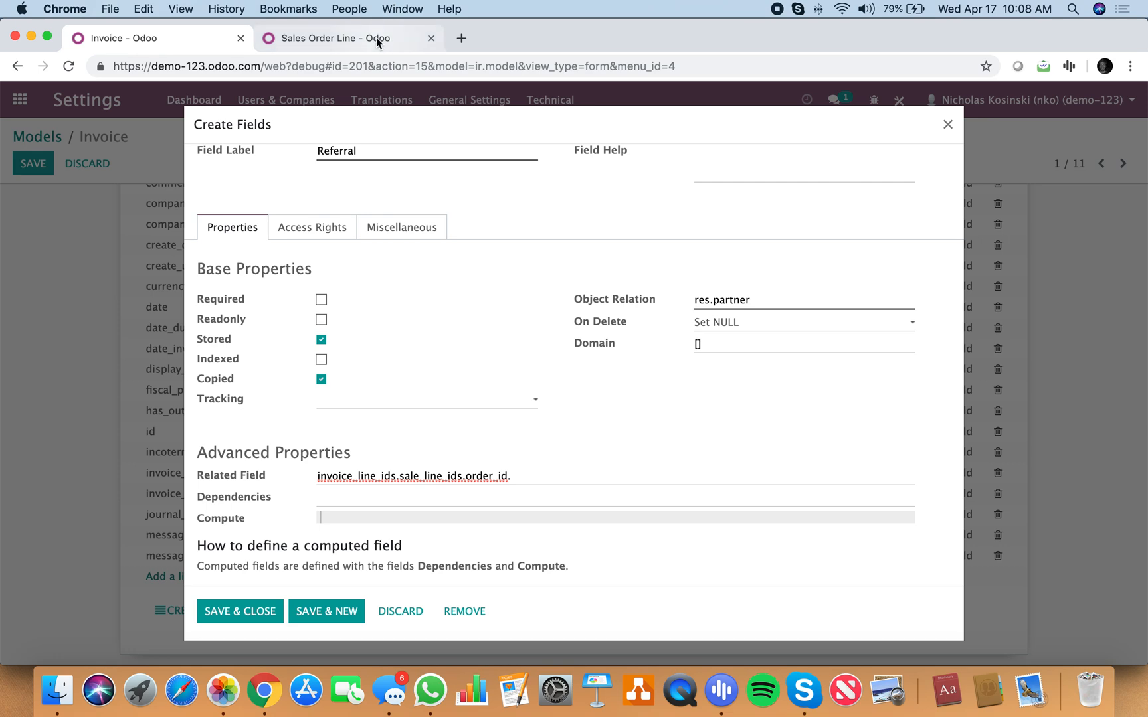
text(x_)
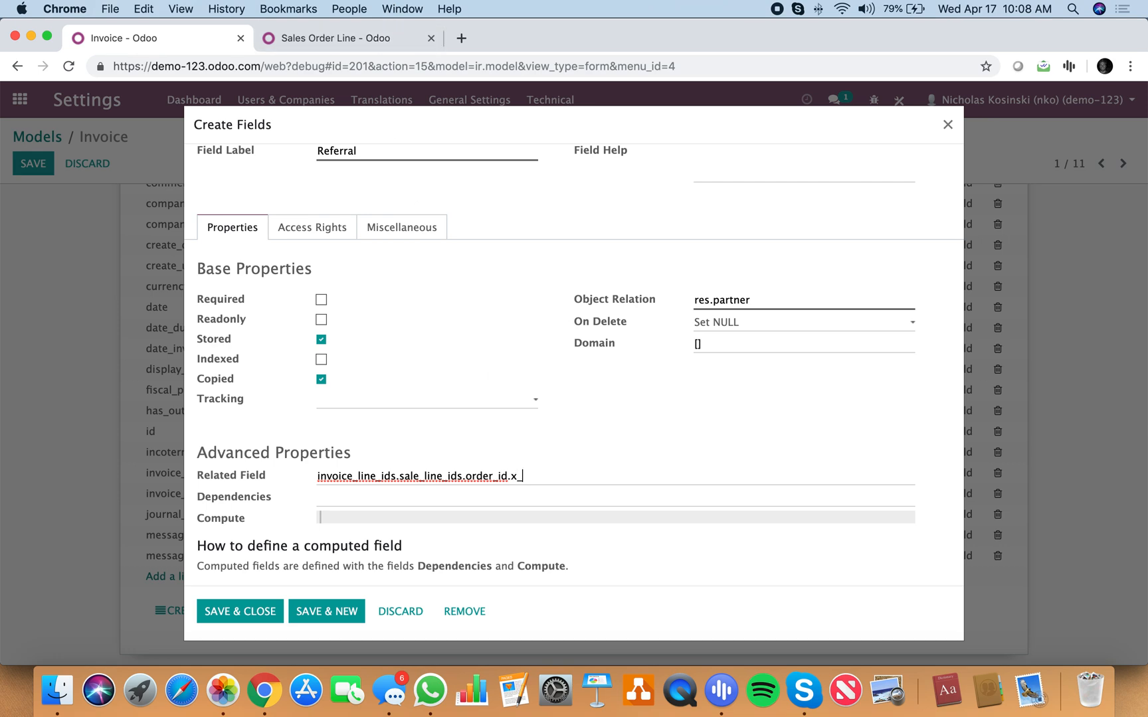
text(referral_id)
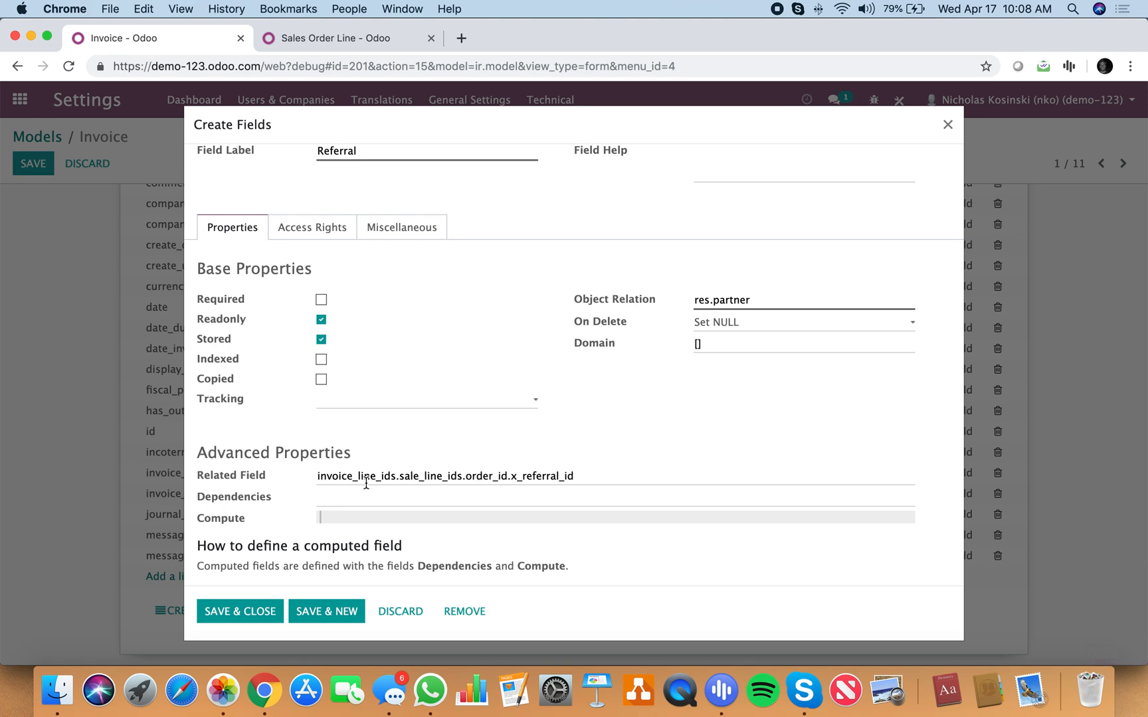
Step: Save and close the new Referral field, and save the Invoice model
scroll(366, 483, up, 2)
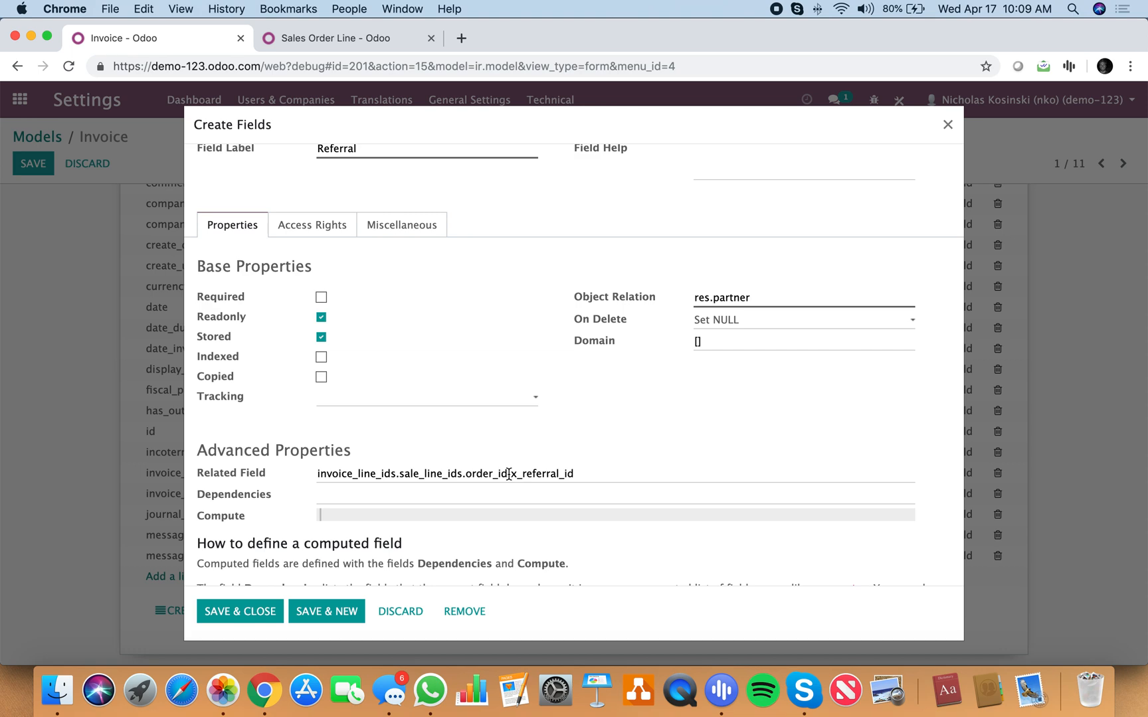
click(254, 612)
click(42, 171)
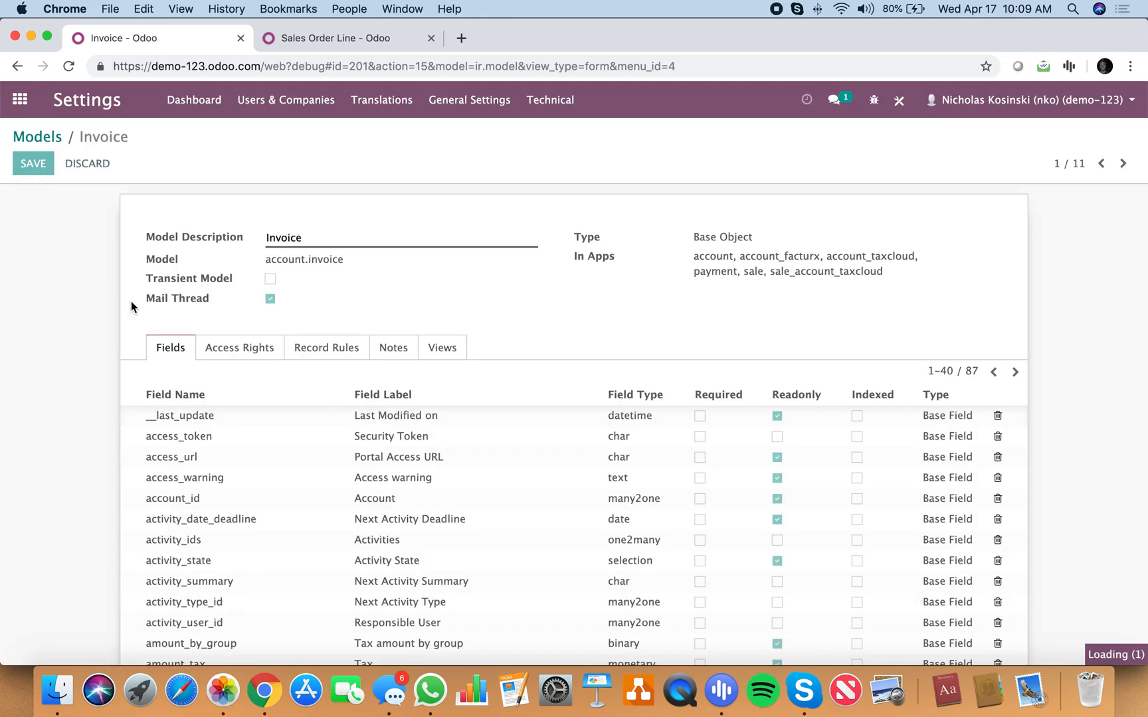
Step: Find Orders from the home screen search, open the Sales Orders list, and start a new sales order
click(20, 99)
text(order)
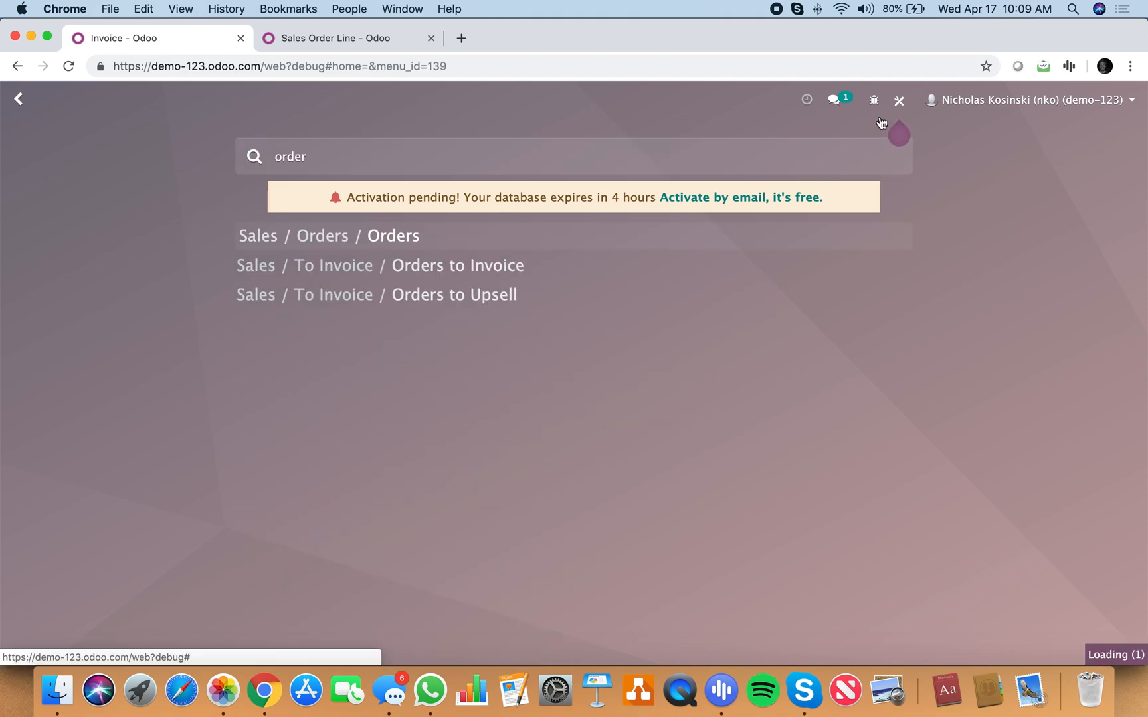
key(Return)
click(36, 170)
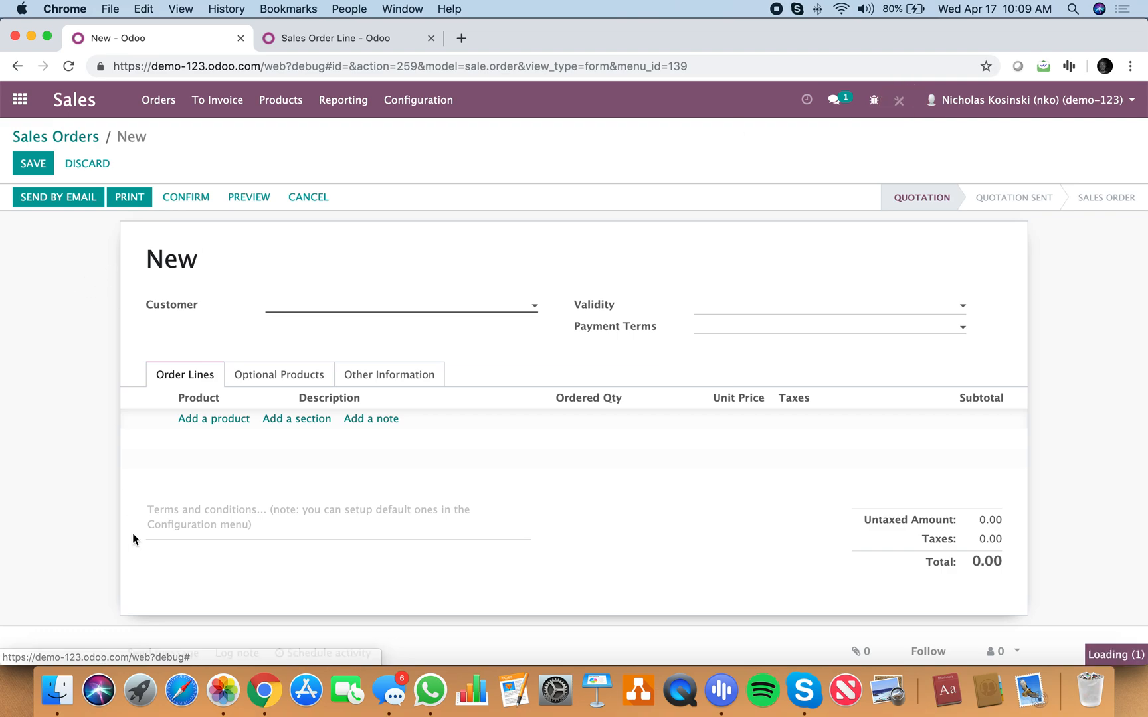
Step: In Studio, find the existing Referral field, place it below Customer on the sales order form, and close Studio
key(super+f)
text(re)
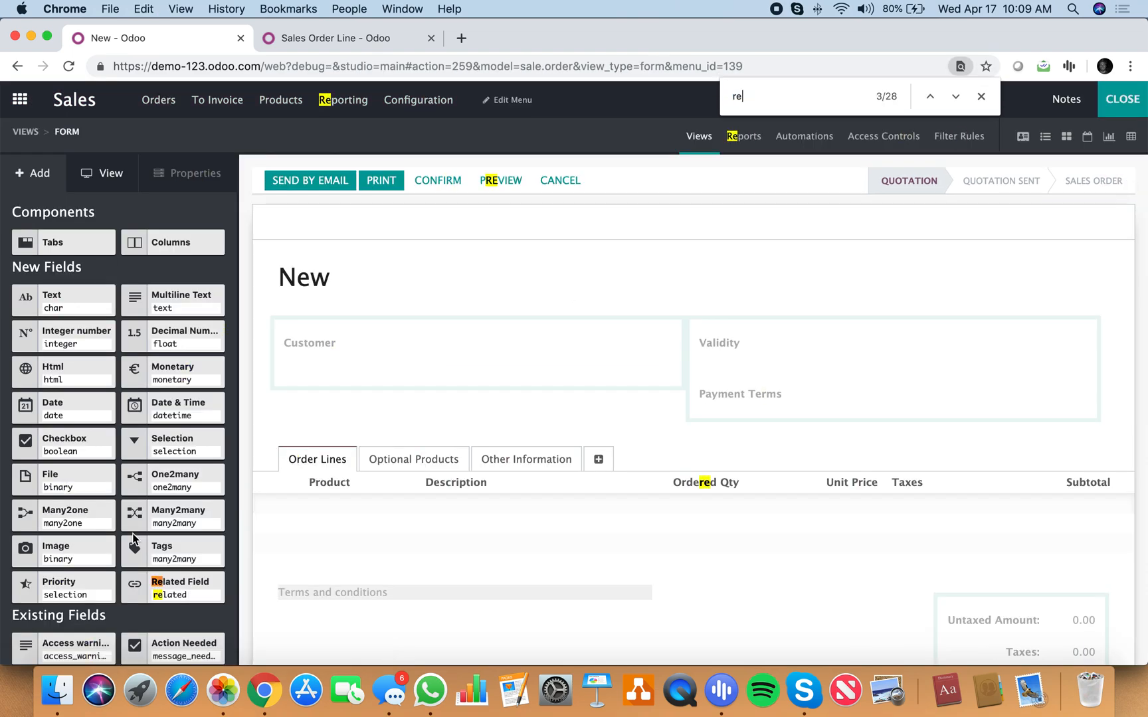
text(ferr)
drag(172, 418, 330, 392)
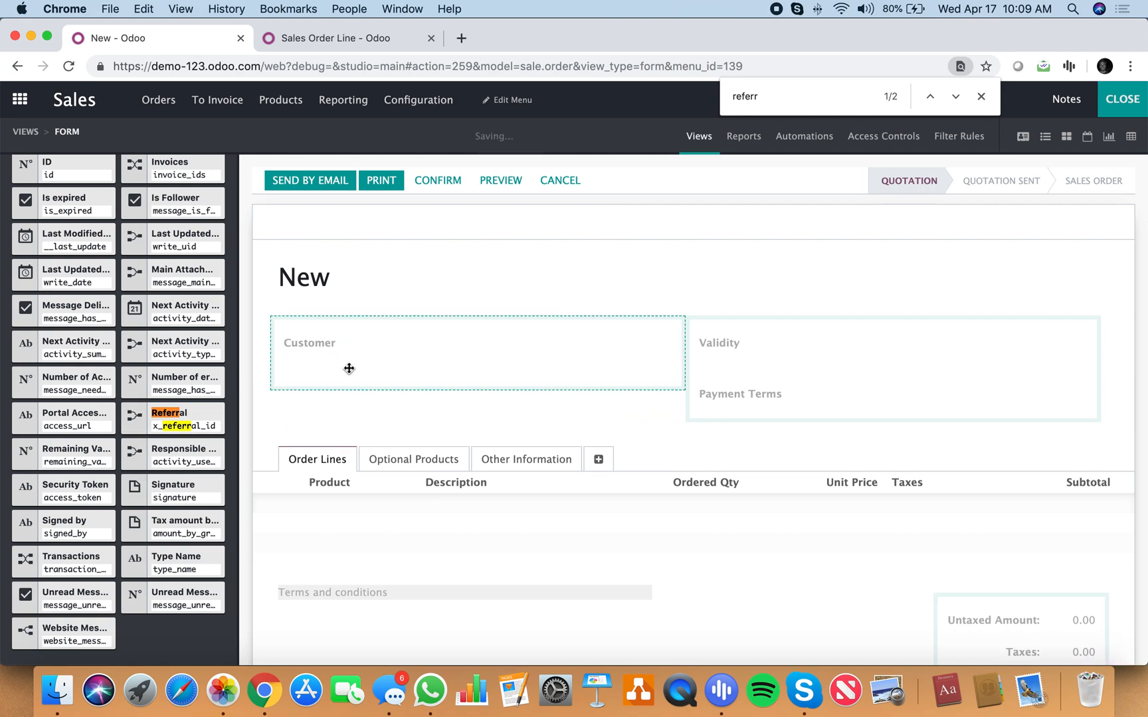
click(981, 96)
click(1144, 88)
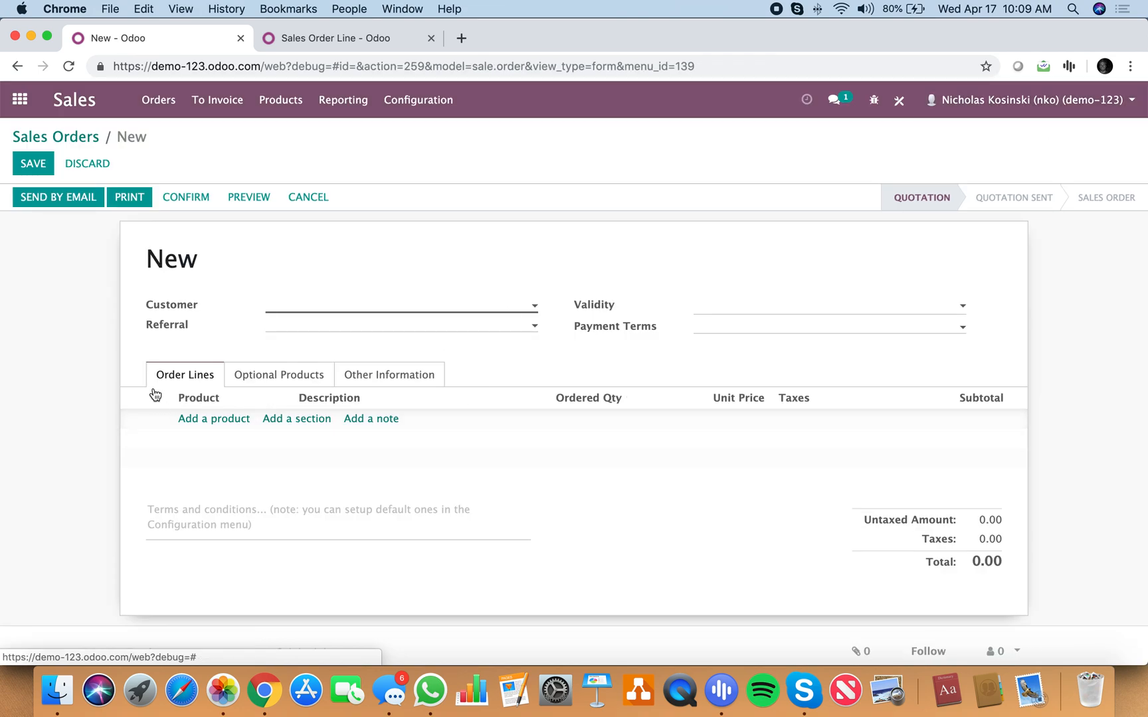
Step: Open the sales order form's view definition in the developer tools, look through its XML, and close it without changes
click(874, 100)
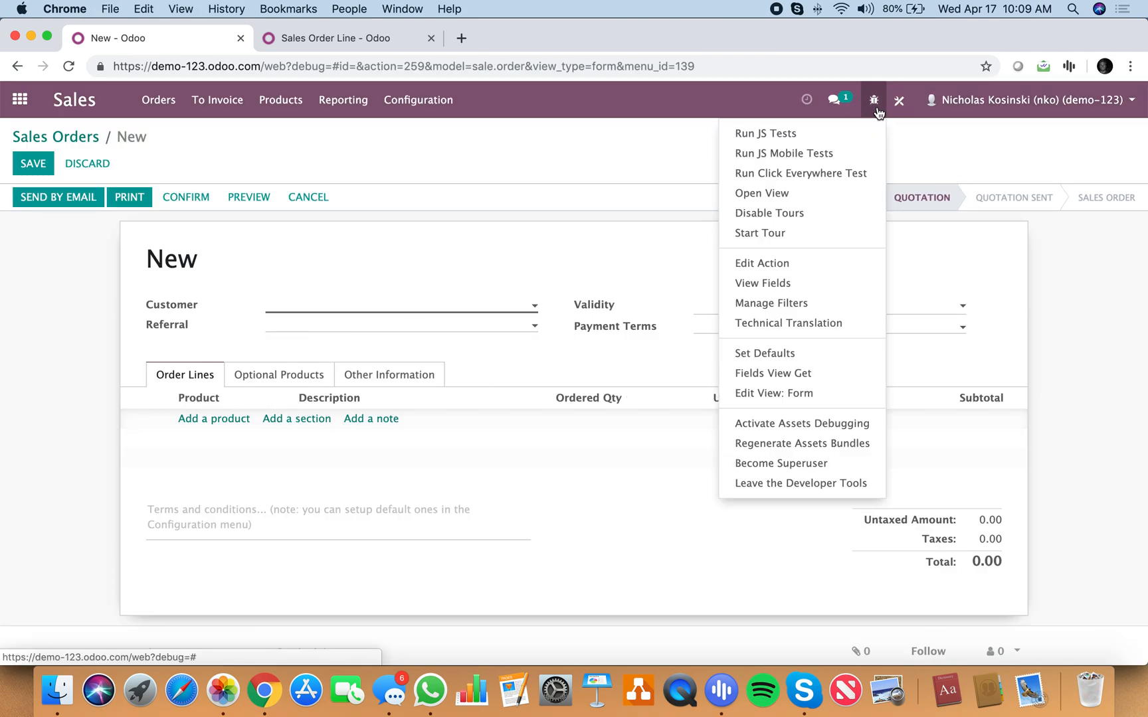
click(797, 396)
scroll(452, 490, down, 5)
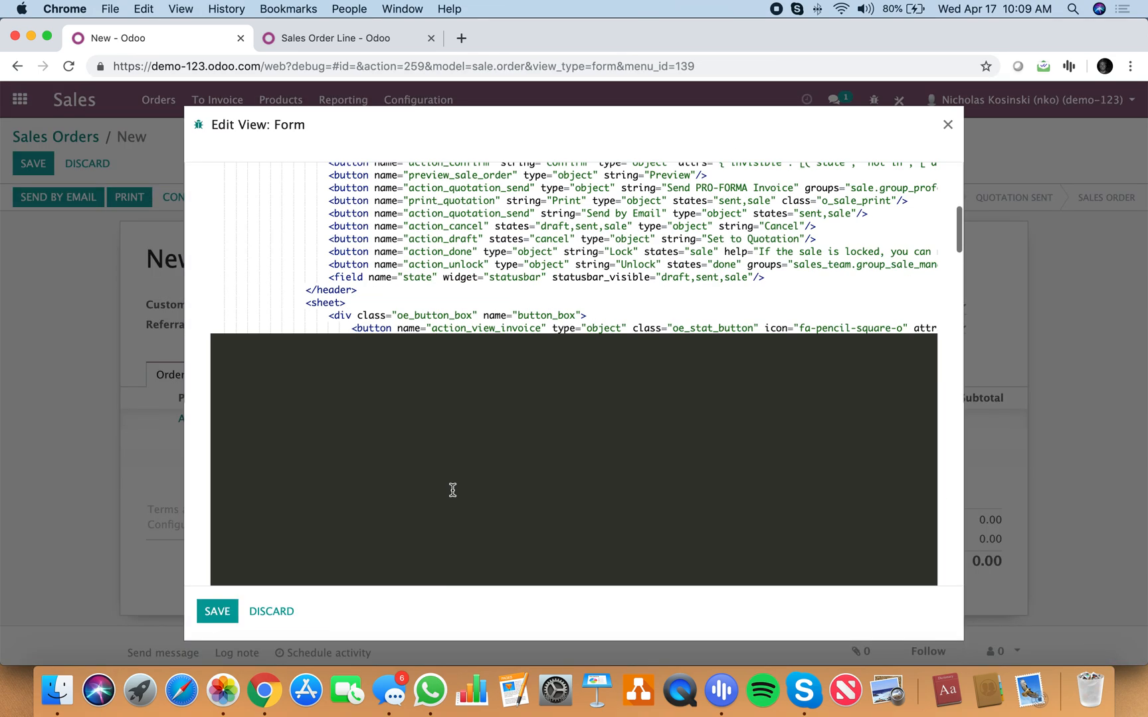
scroll(452, 491, down, 5)
click(272, 611)
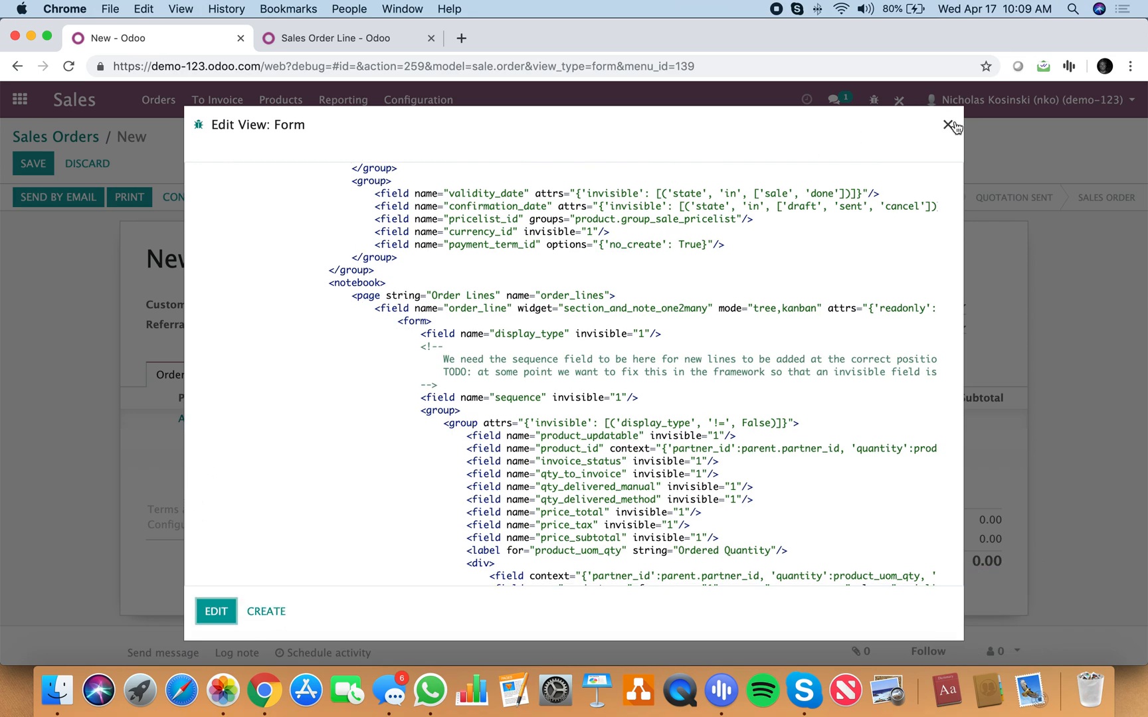
click(948, 124)
Step: Find Invoicing from the home screen with "invoice", open the customer Invoices list, and start a new invoice
click(20, 98)
text(invo)
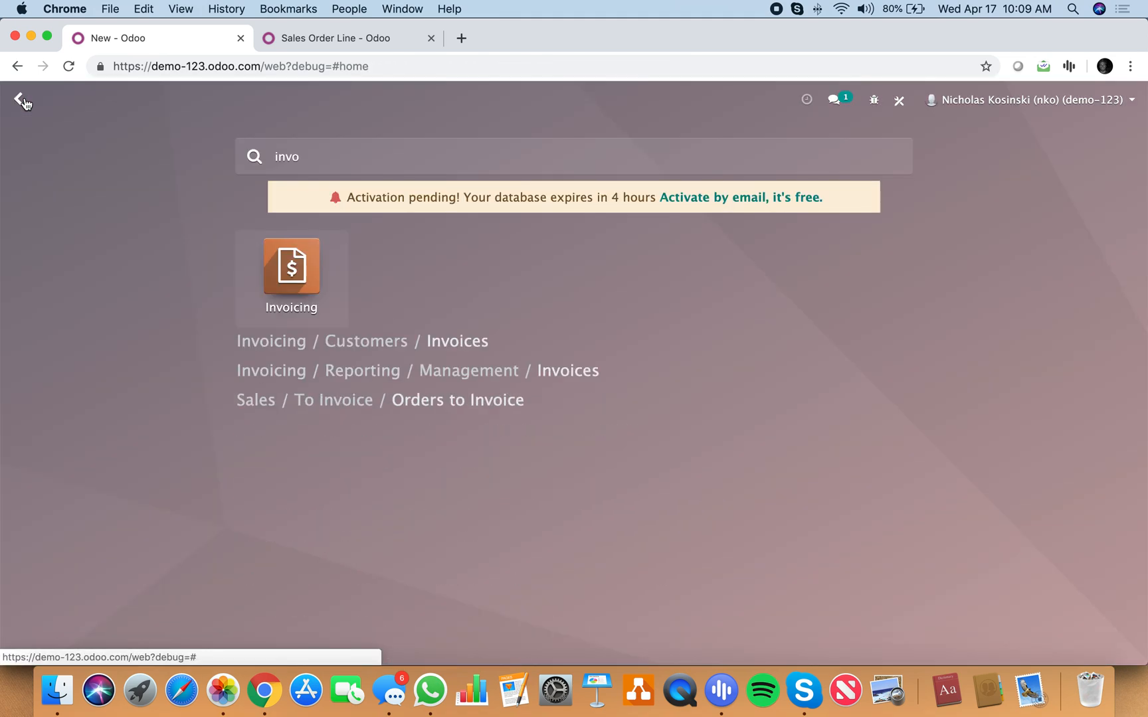
text(ice)
key(Return)
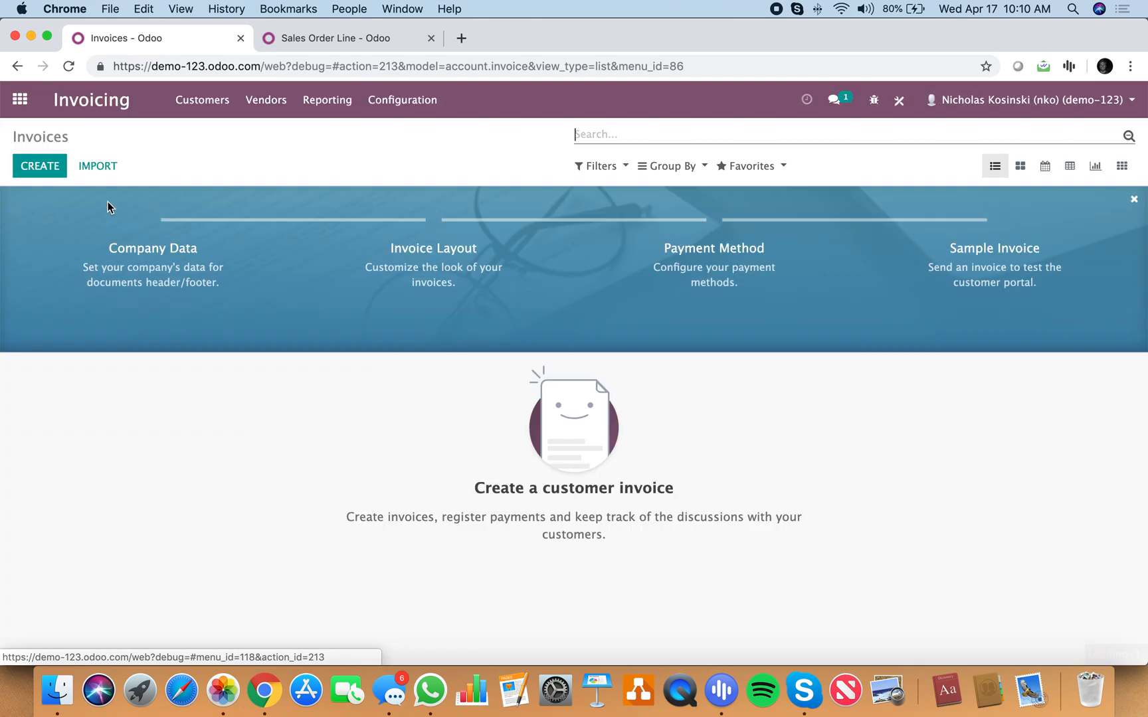
click(38, 166)
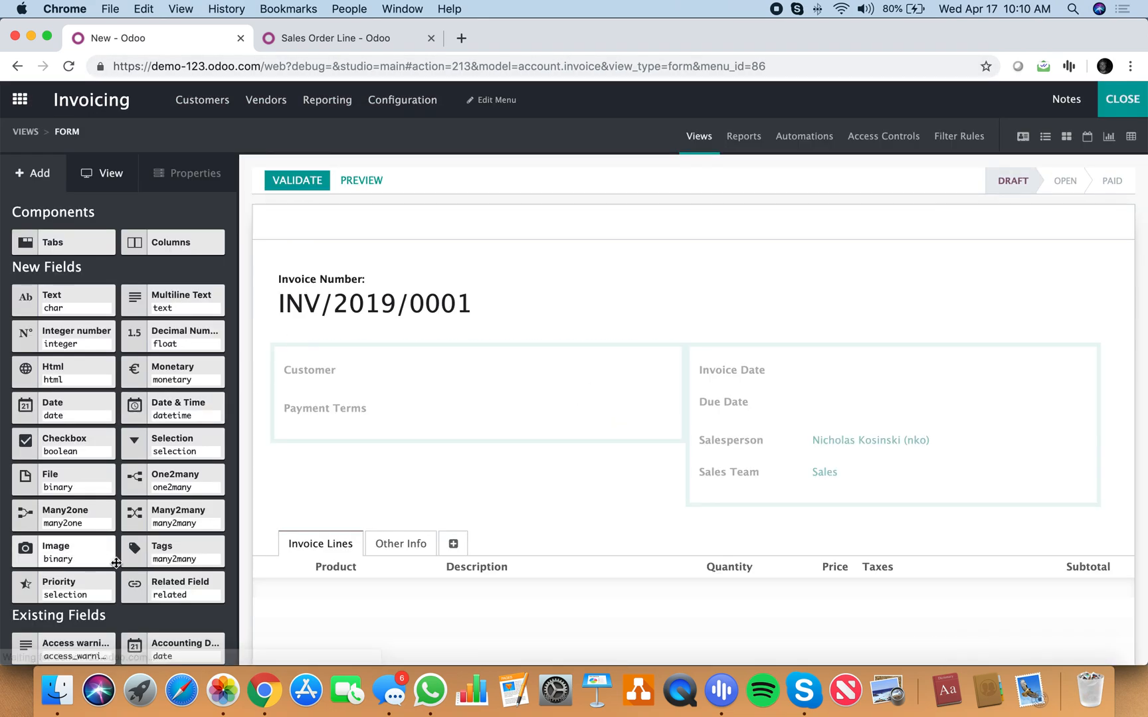
Step: In Studio, find the existing Referral field and place it below Payment Terms on the invoice form
key(super+f)
text(referr)
drag(172, 415, 305, 437)
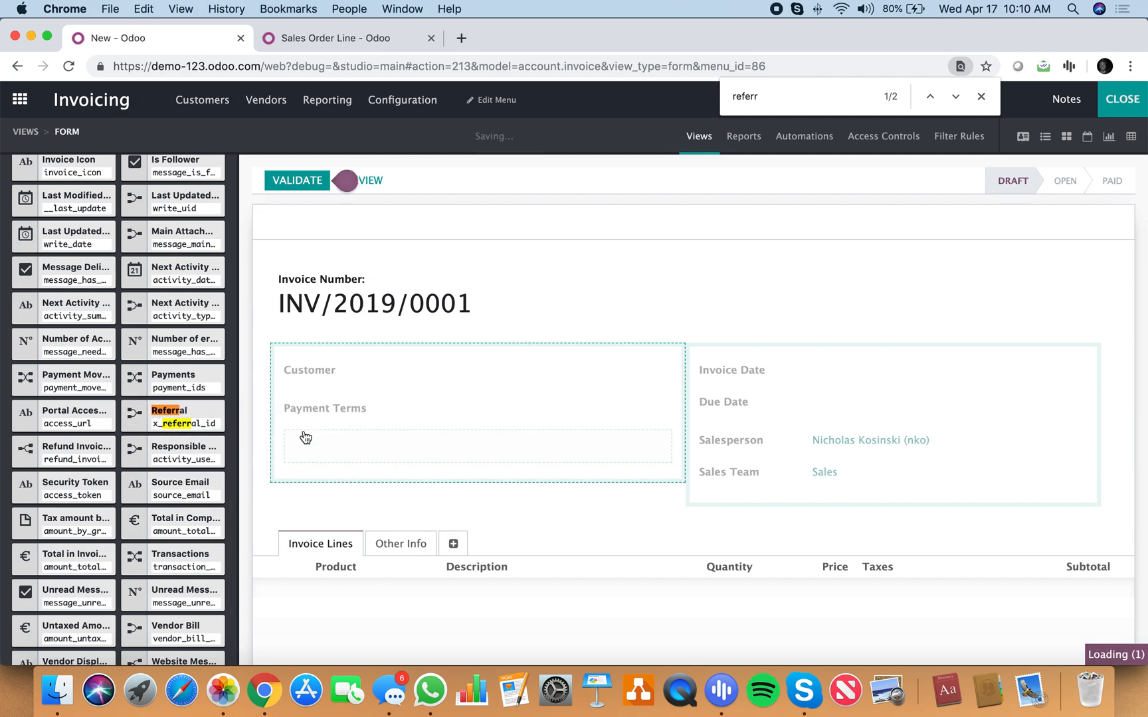
Step: Close Studio, find the sales orders from the home screen with "order", and start a new sales order
click(1112, 102)
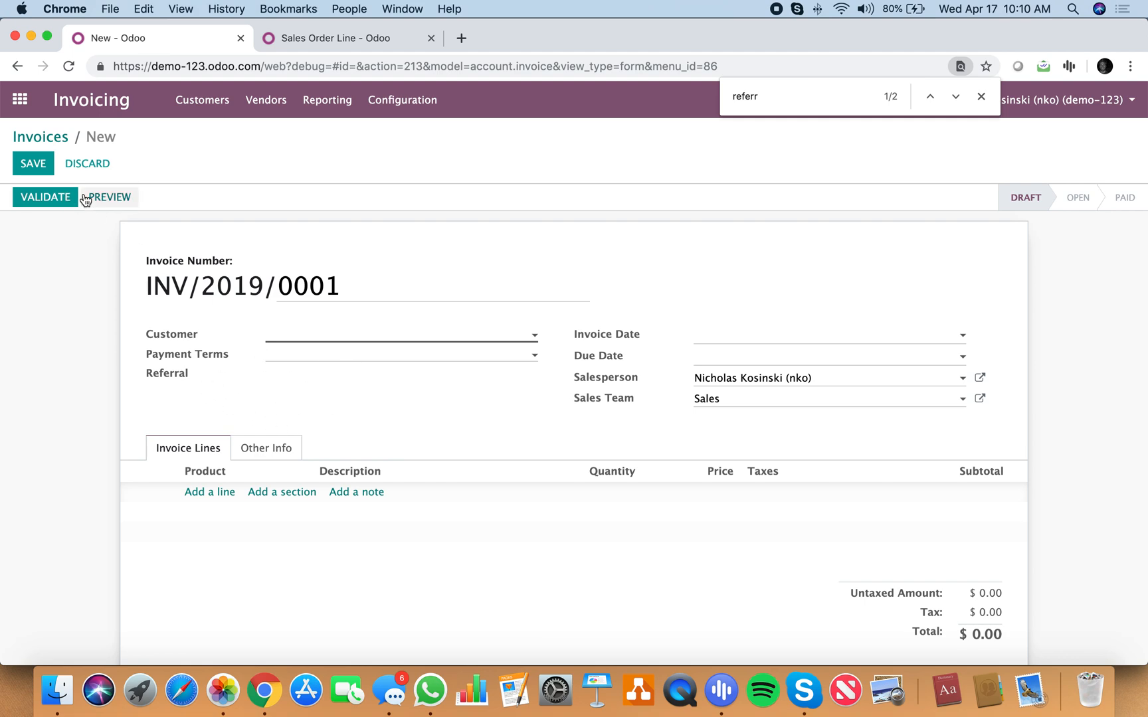
click(20, 99)
text(order)
key(Return)
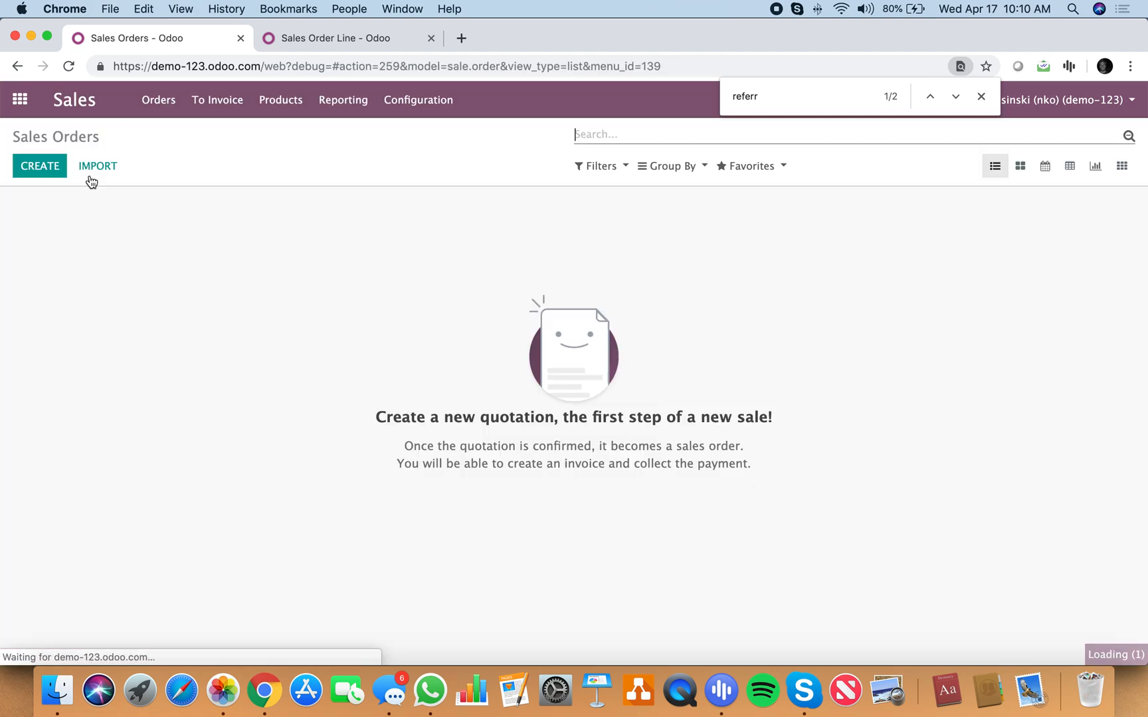
click(53, 166)
Step: Create "Customer" as the order's customer and a new contact as its Referral, opening and saving the referral's contact record
click(299, 304)
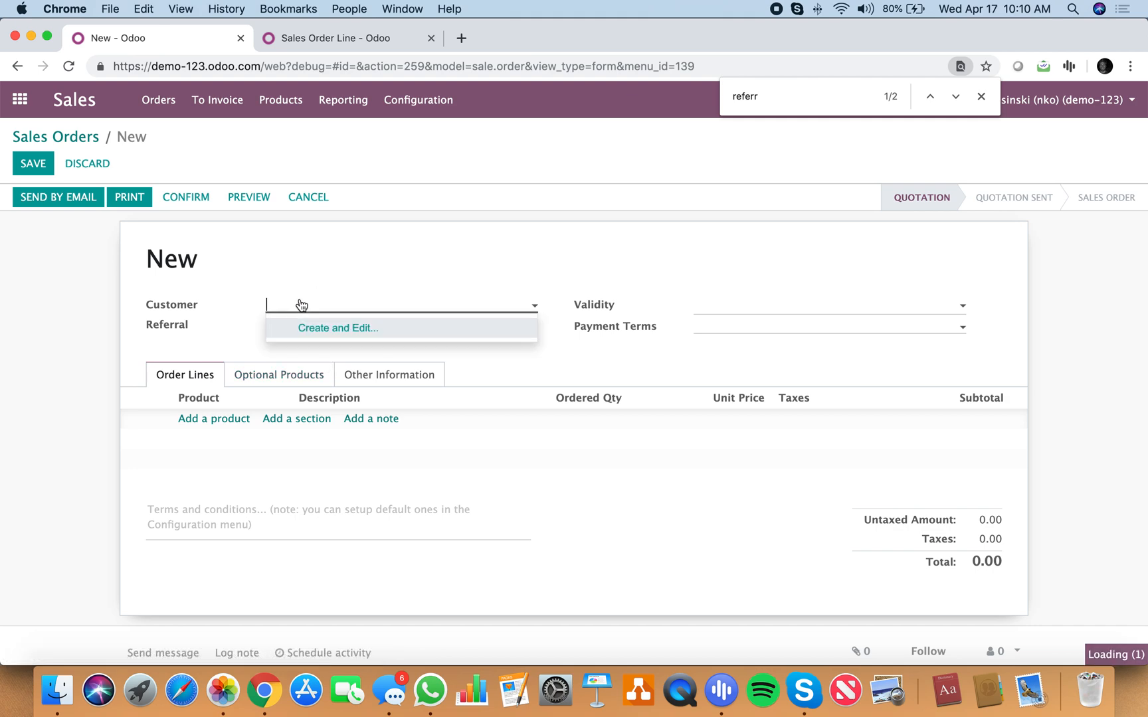
text(Customer)
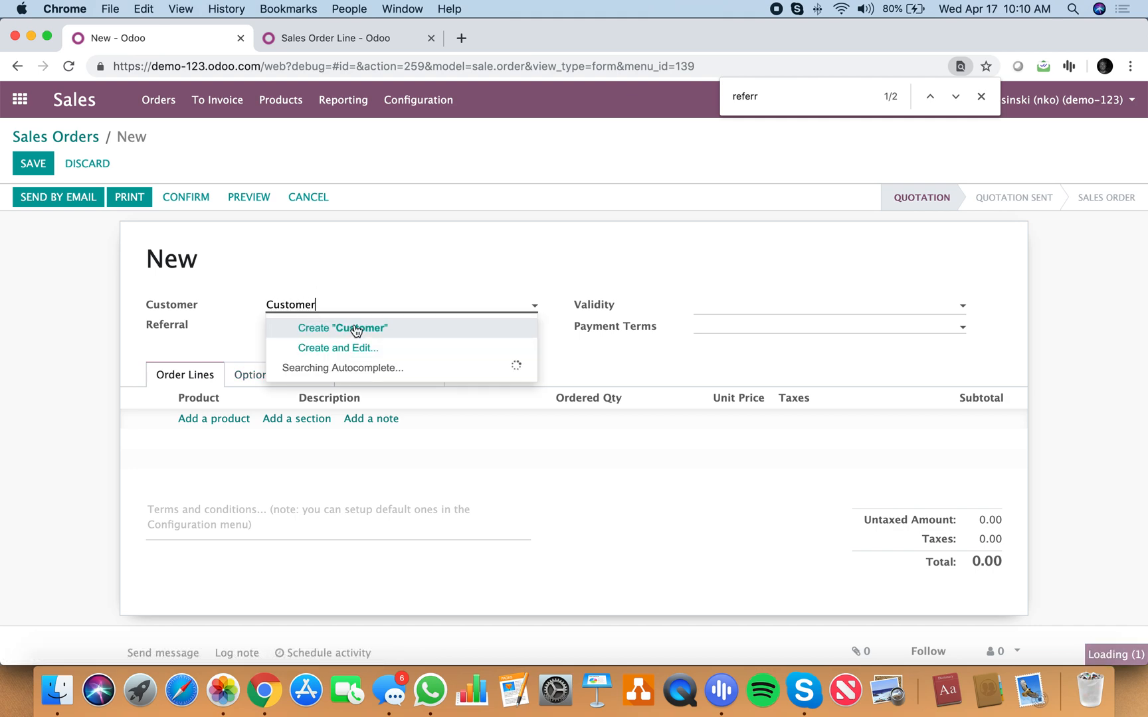
click(310, 328)
click(321, 329)
text(John Doe)
key(Return)
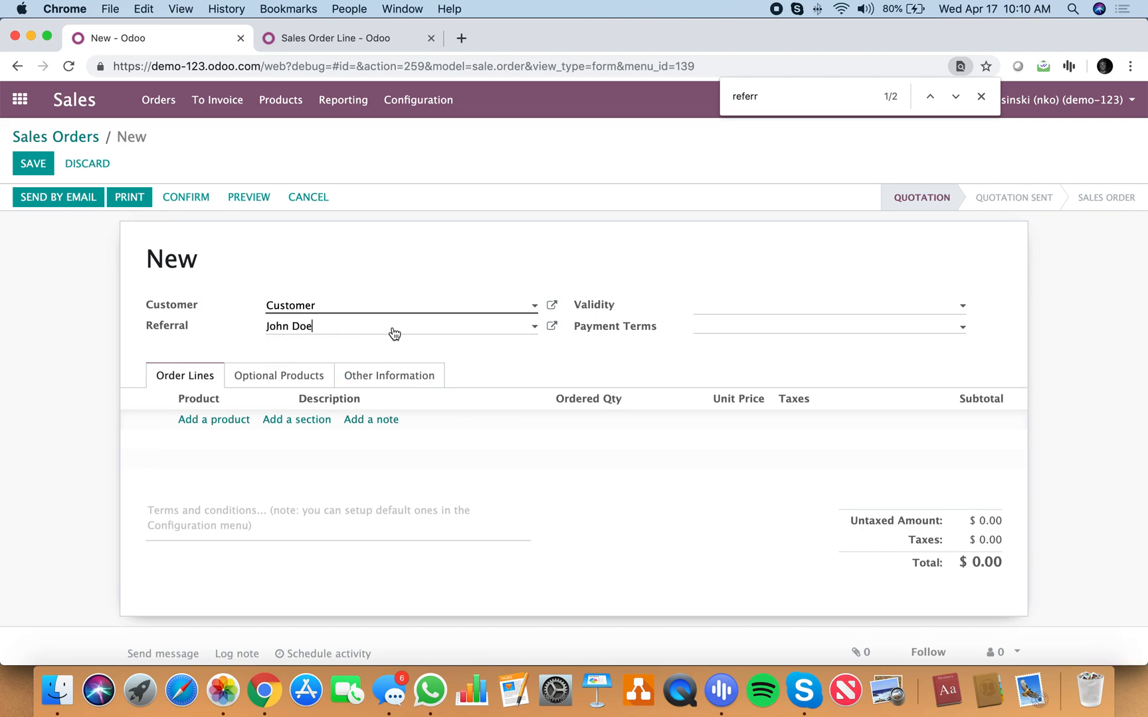
click(552, 327)
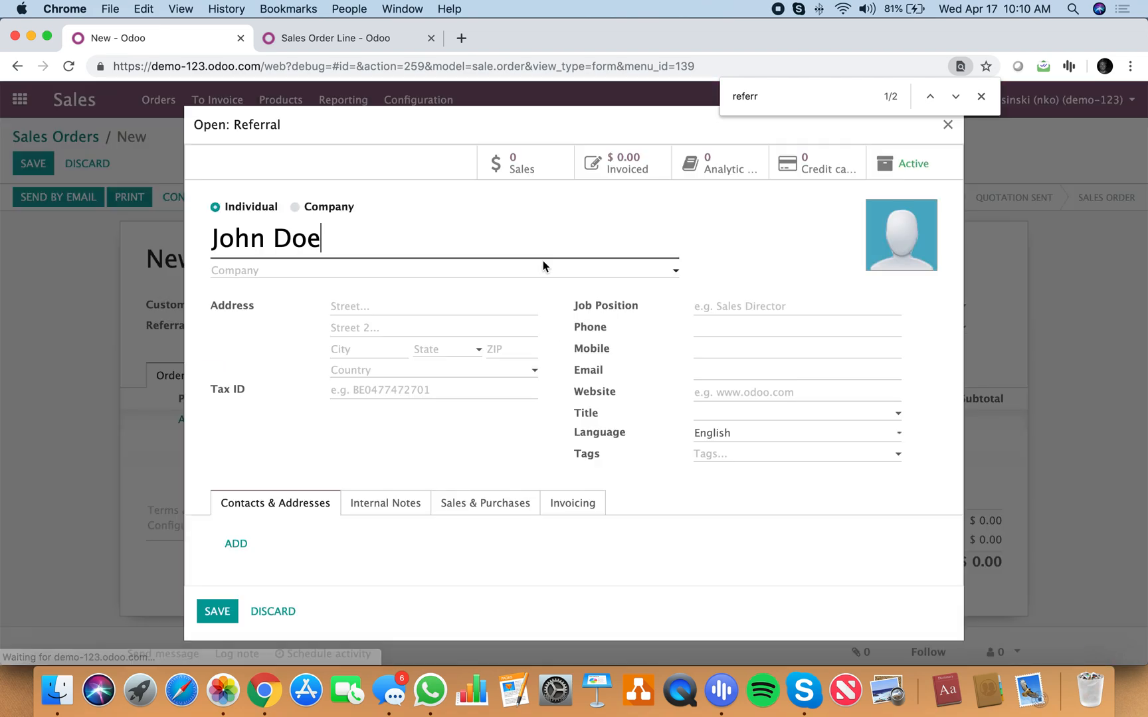
click(220, 624)
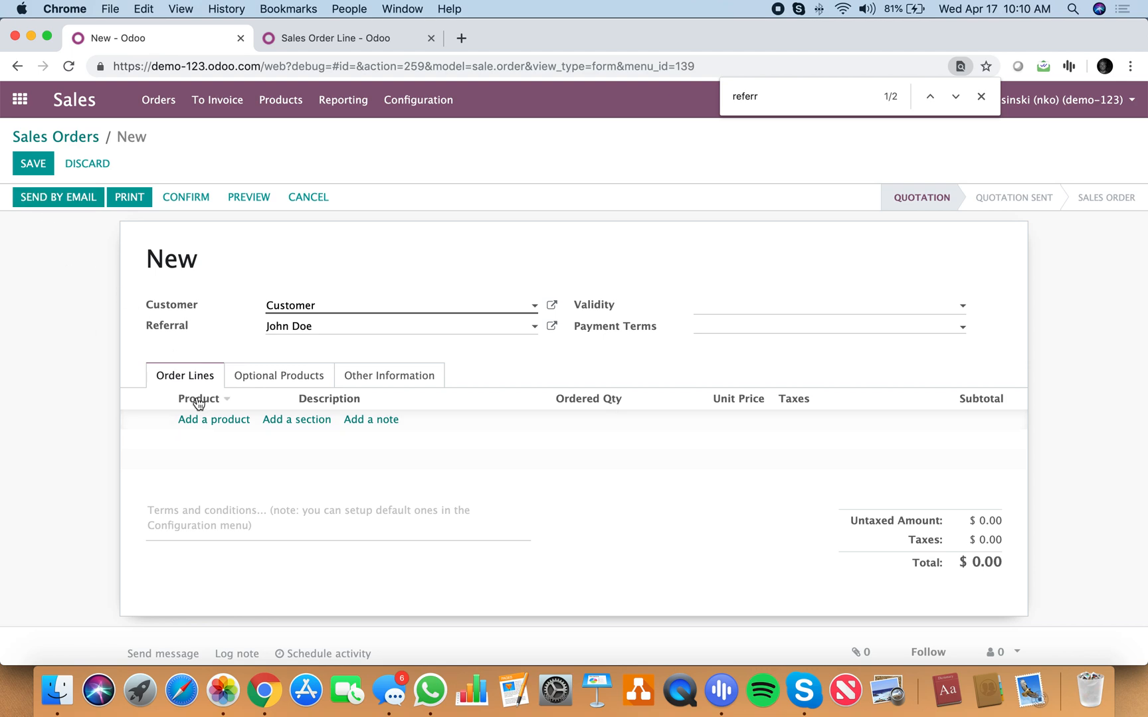
Step: Add an order line for a newly created product "test" with a unit price of 120 and save the sales order
click(197, 424)
text(test)
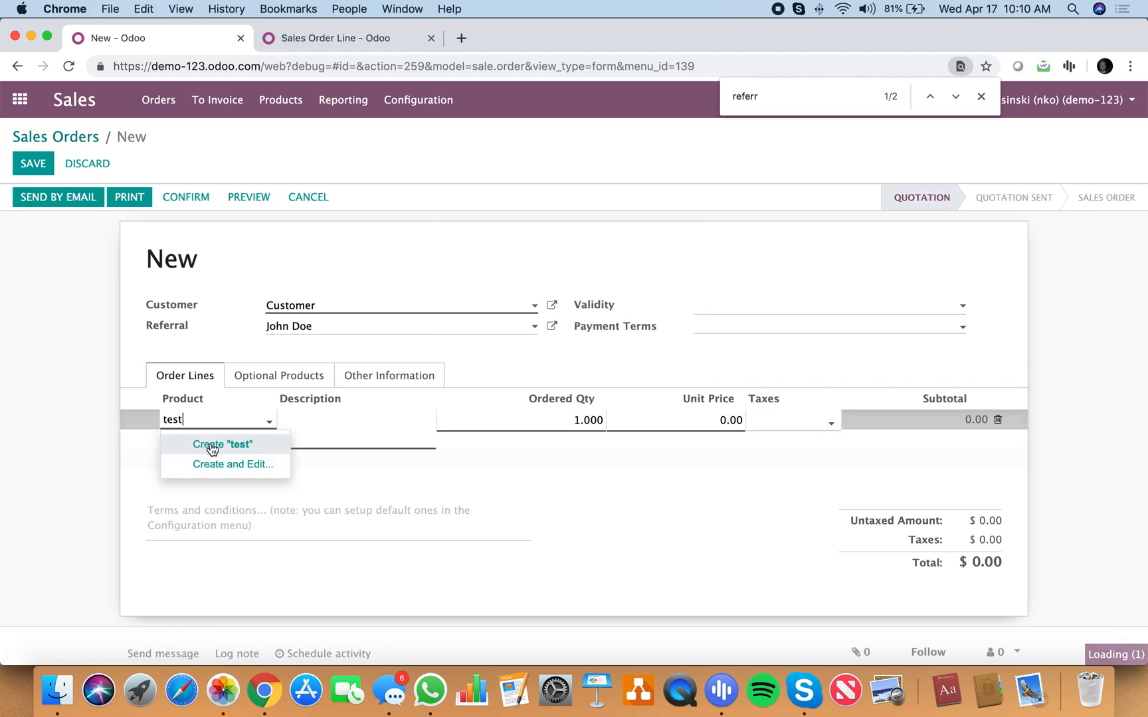
click(211, 442)
click(698, 421)
text(120)
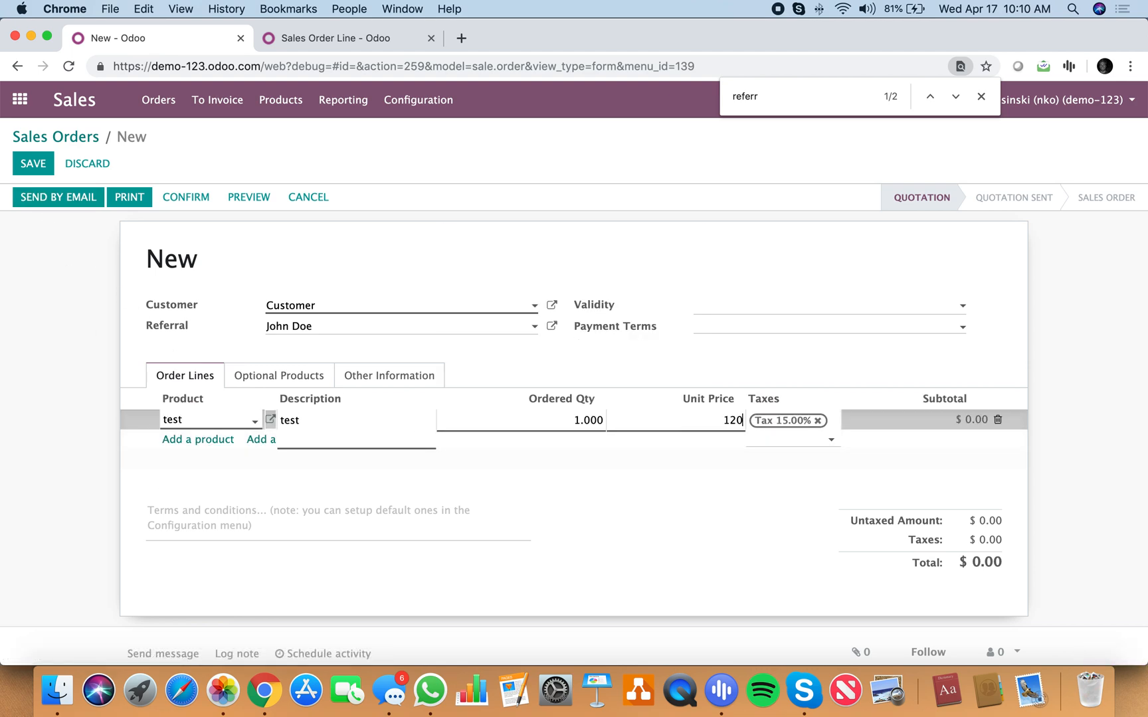
click(677, 492)
click(38, 160)
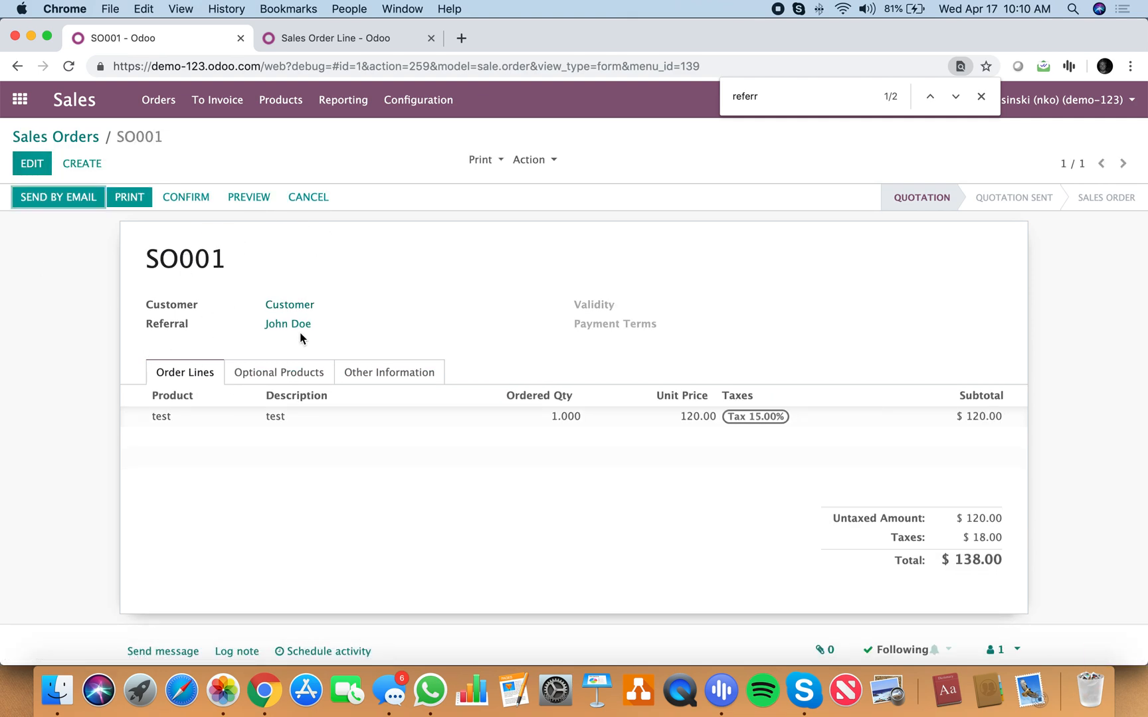
Step: Confirm the sales order, then create and view its invoice
click(184, 194)
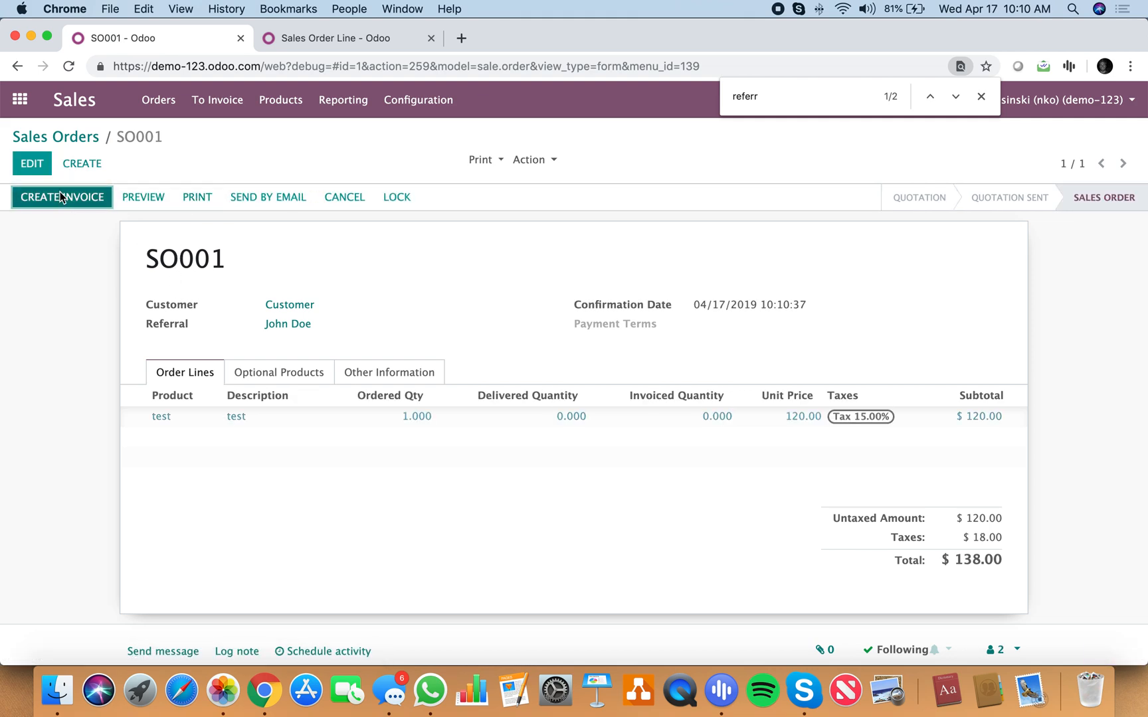
click(60, 194)
click(267, 342)
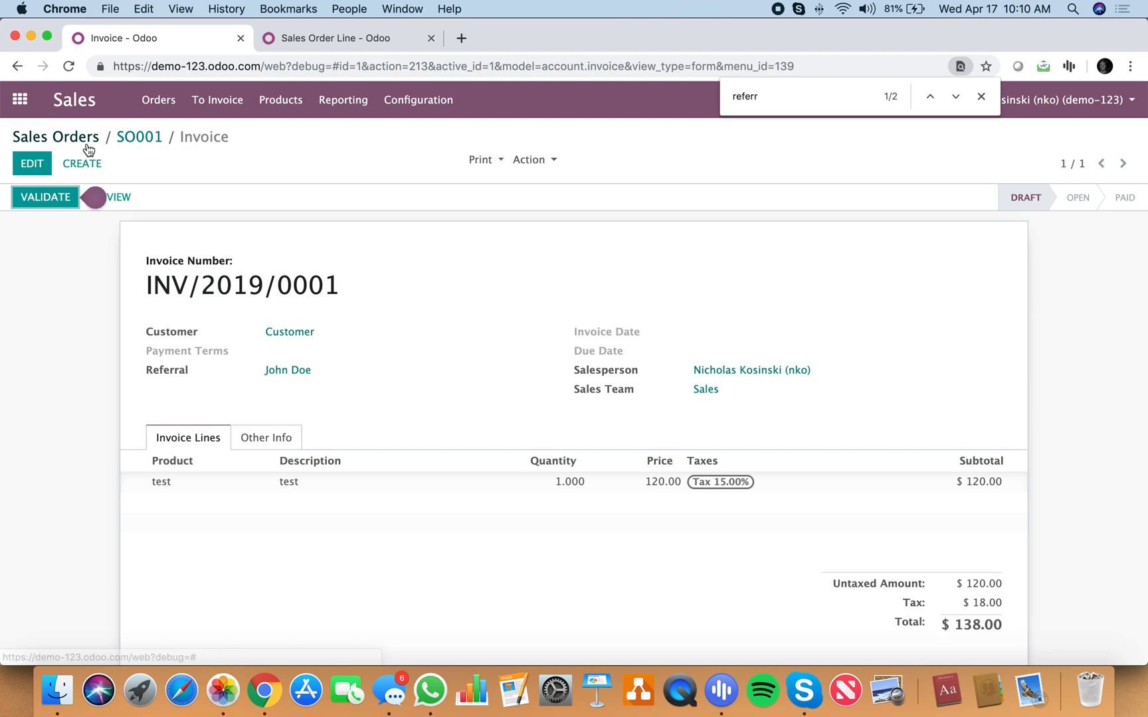
Step: Find Models from the home screen with "models", filter the list by "invoice", and open the account.invoice model
click(20, 98)
text(models)
key(Return)
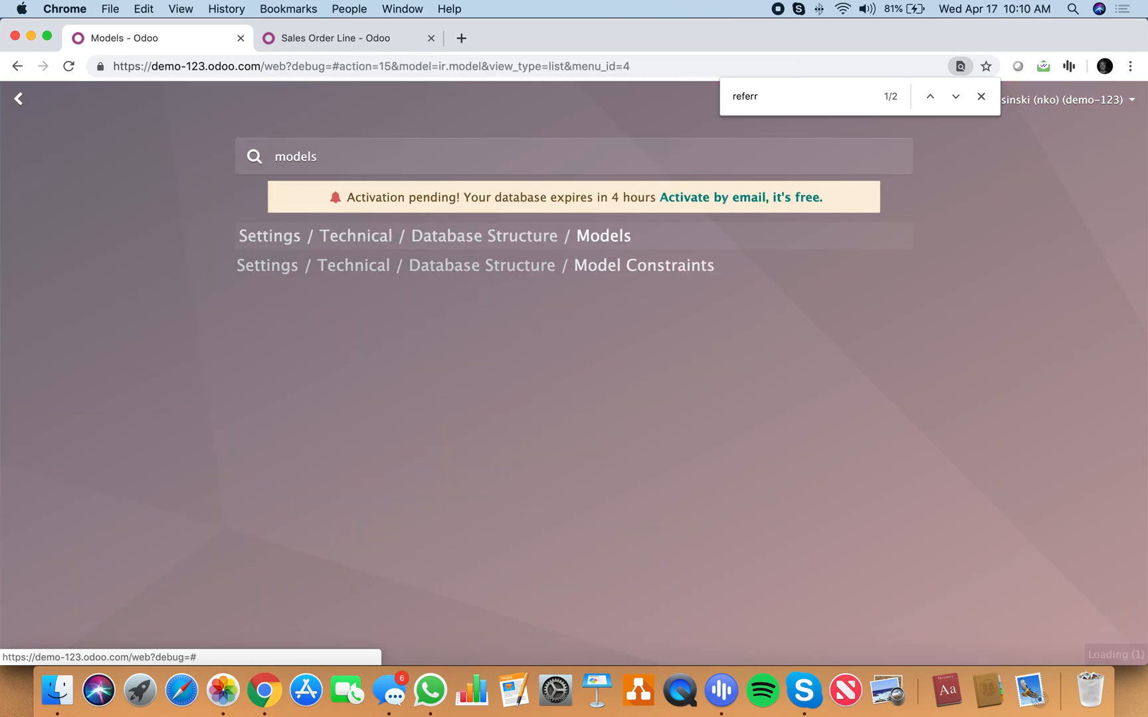
text(invoice)
key(Return)
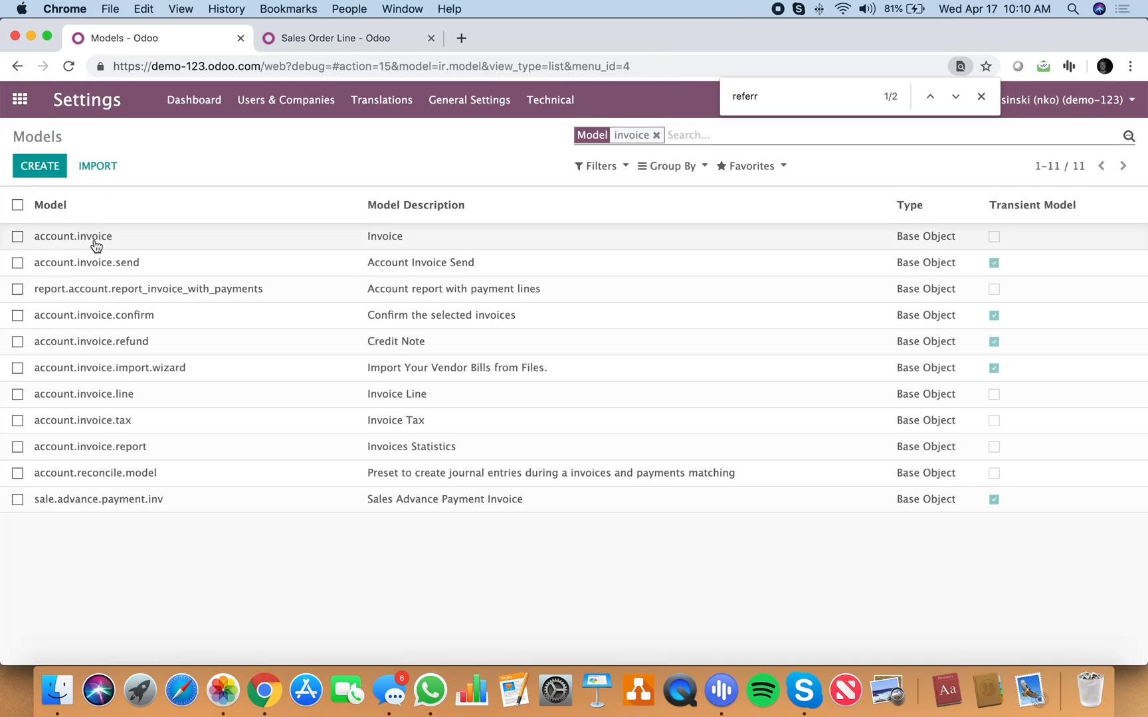
click(106, 238)
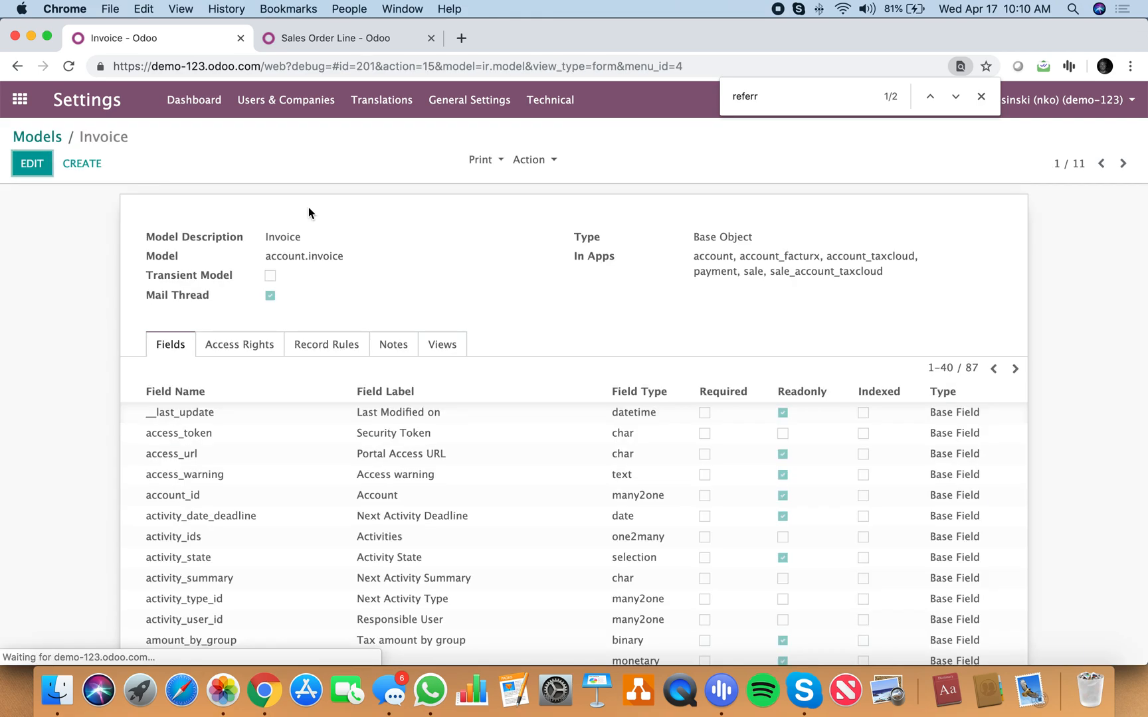
Step: Extend the invoice model's field list to show all 87 fields and search the page for "referr"
double_click(946, 368)
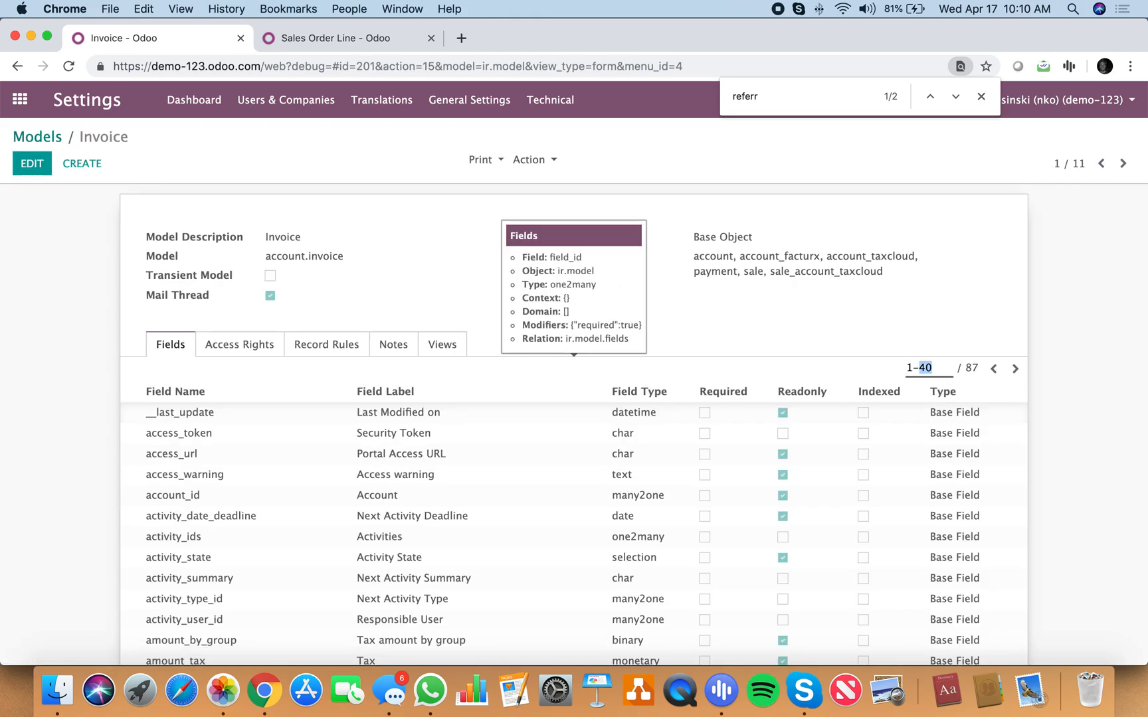
text(87)
key(Return)
key(super+f)
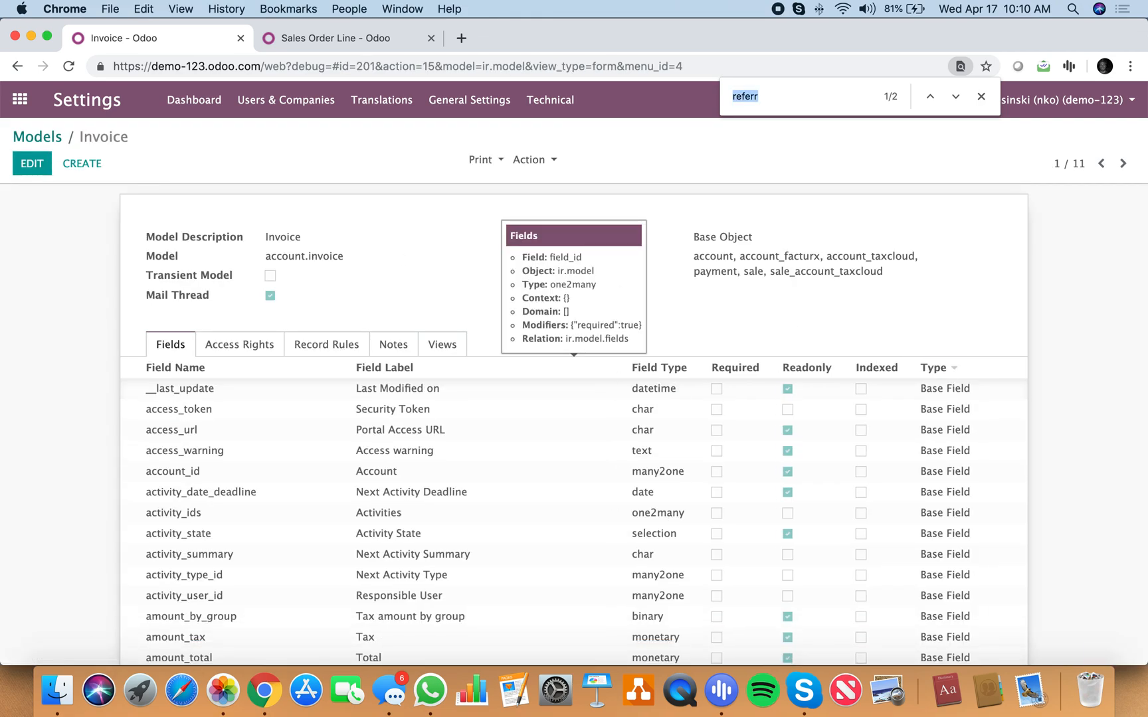
text(referr)
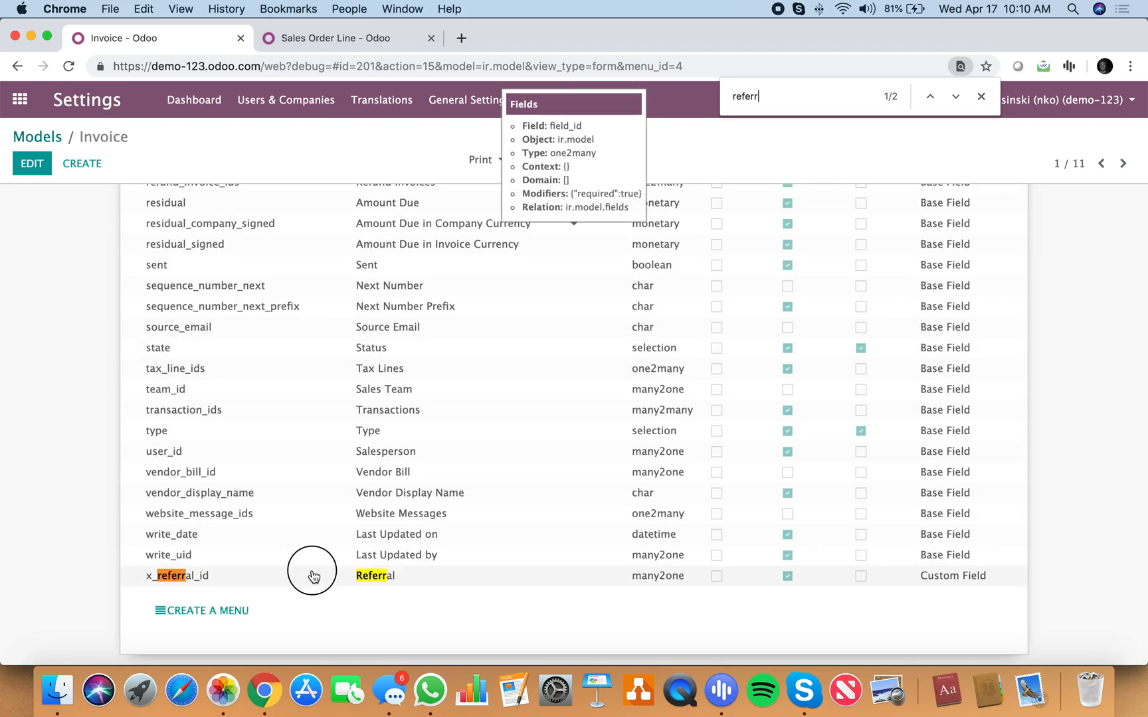
Step: Open the x_referral_id field definition, examine its Related Field path, then close it and the page search and return to the home screen
click(314, 576)
double_click(367, 502)
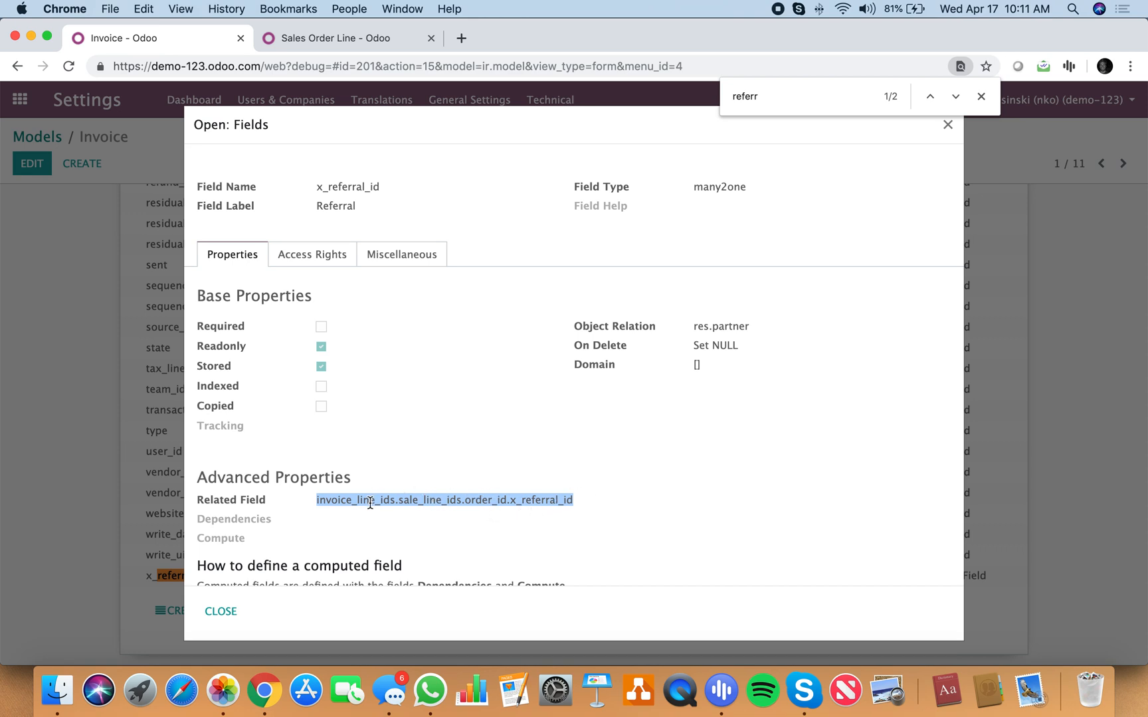
click(948, 125)
click(981, 96)
click(19, 100)
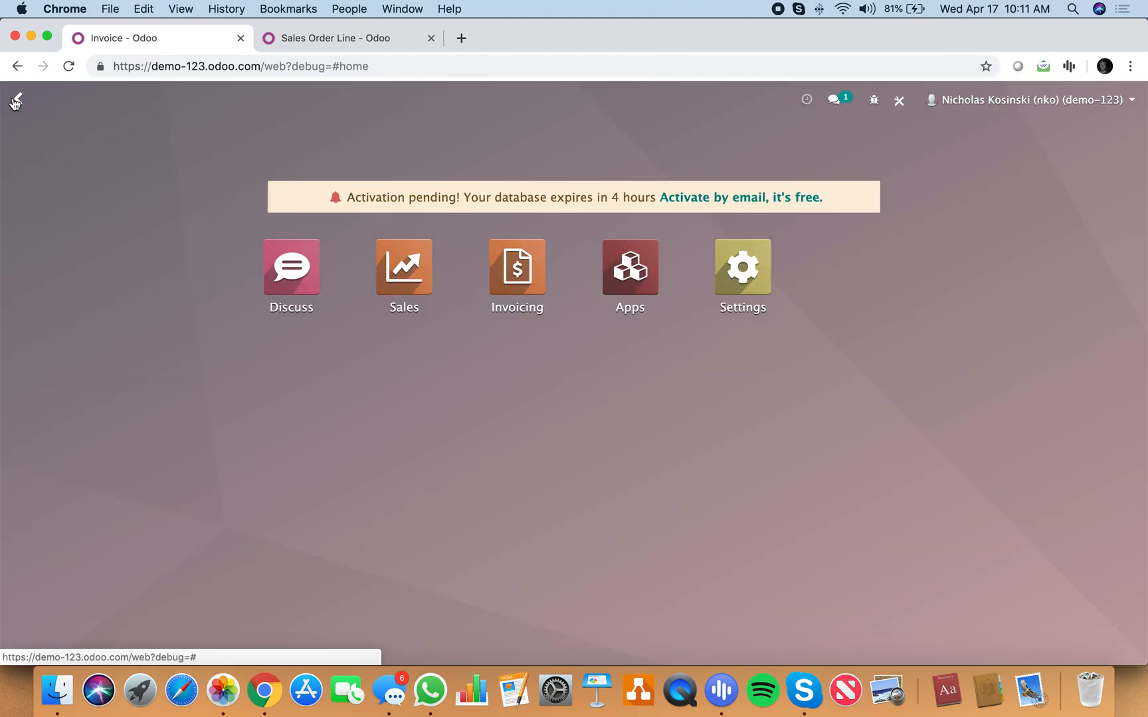